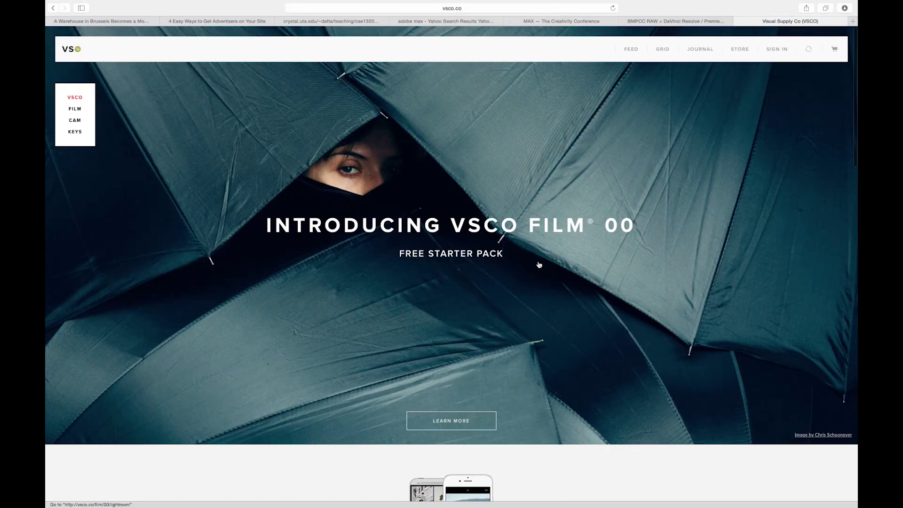
Browse the vsco.co home page, then open the FILM section and the Film 00 product page.
{"action": "scroll", "coordinate": [539, 265], "scroll_direction": "down", "scroll_amount": 10}
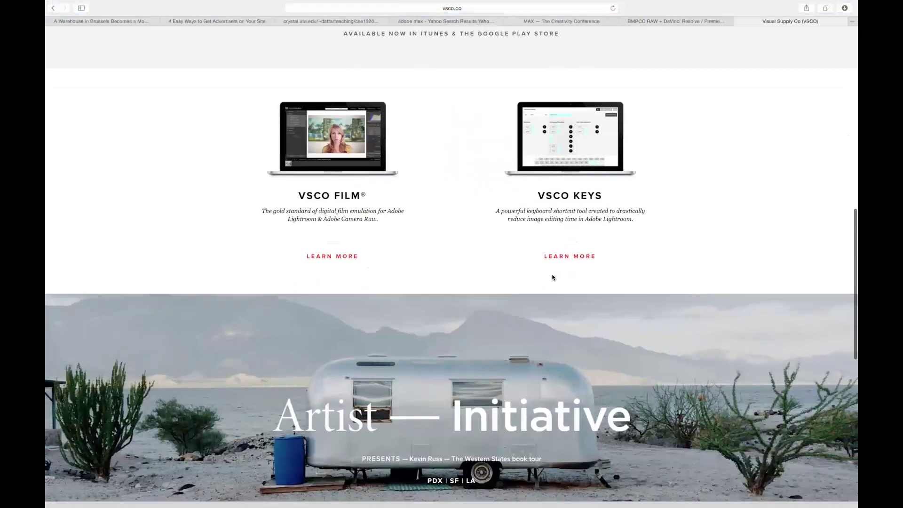
{"action": "scroll", "coordinate": [553, 278], "scroll_direction": "down", "scroll_amount": 8}
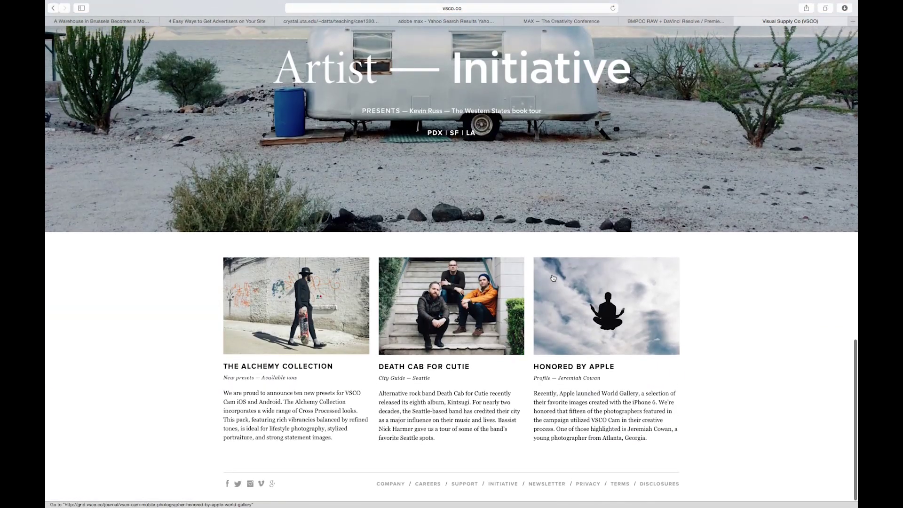
{"action": "scroll", "coordinate": [553, 277], "scroll_direction": "up", "scroll_amount": 18}
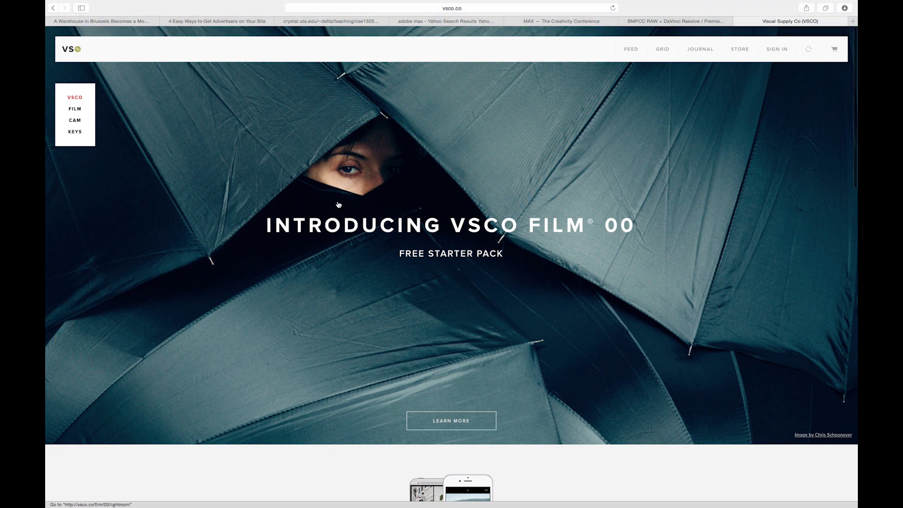
{"action": "left_click", "coordinate": [75, 109]}
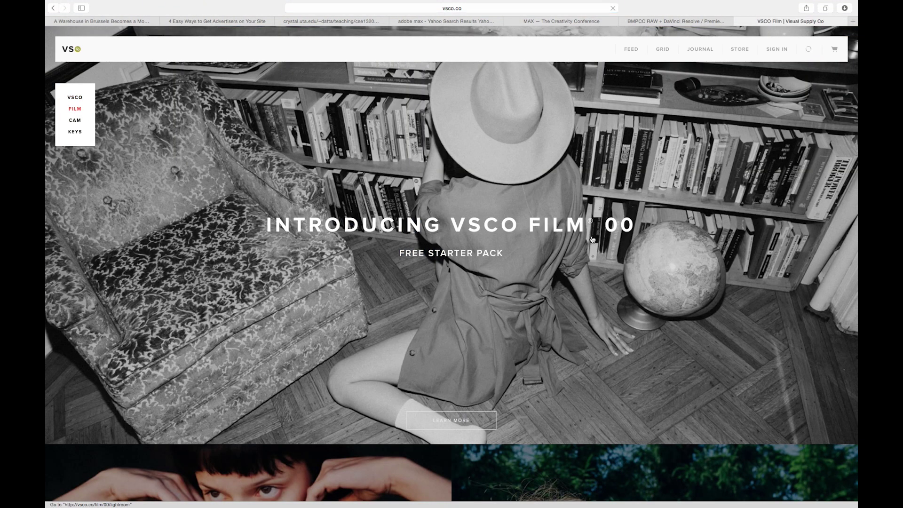
{"action": "scroll", "coordinate": [593, 239], "scroll_direction": "down", "scroll_amount": 3}
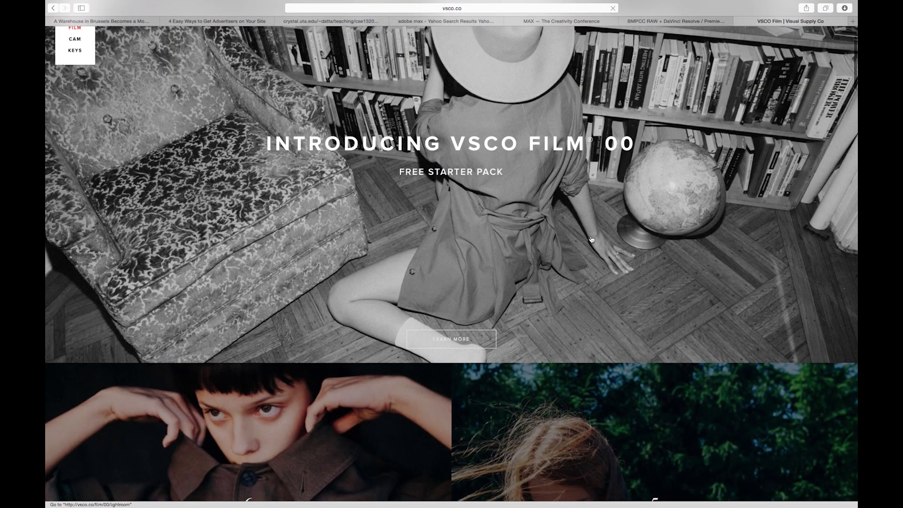
{"action": "left_click", "coordinate": [479, 345]}
{"action": "scroll", "coordinate": [547, 252], "scroll_direction": "down", "scroll_amount": 5}
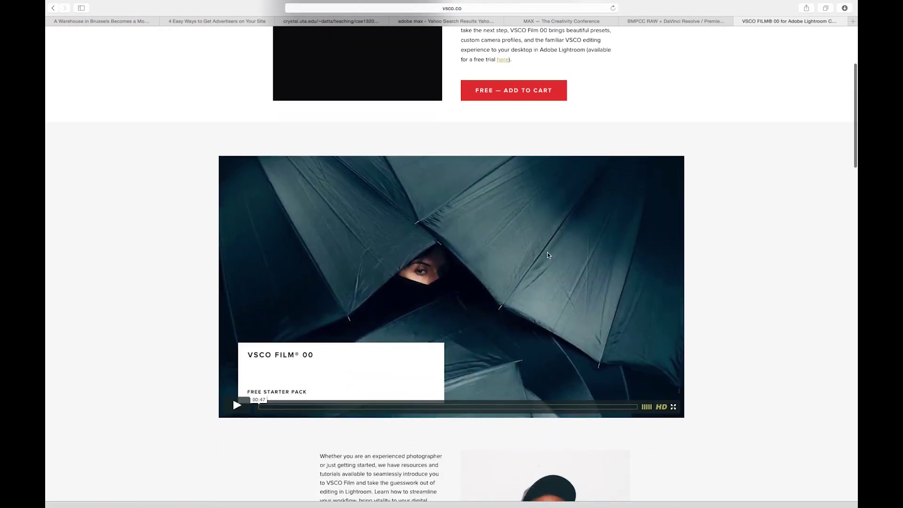
{"action": "scroll", "coordinate": [548, 256], "scroll_direction": "up", "scroll_amount": 5}
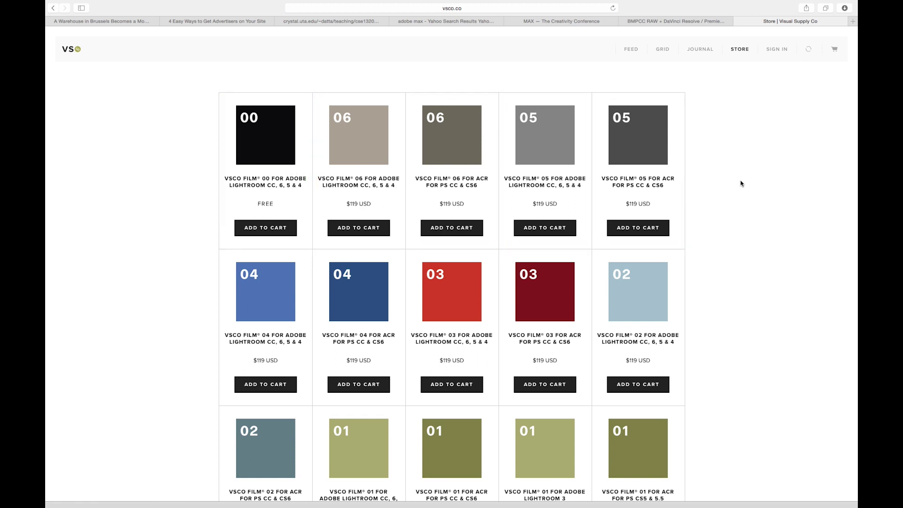
{"action": "scroll", "coordinate": [741, 183], "scroll_direction": "down", "scroll_amount": 3}
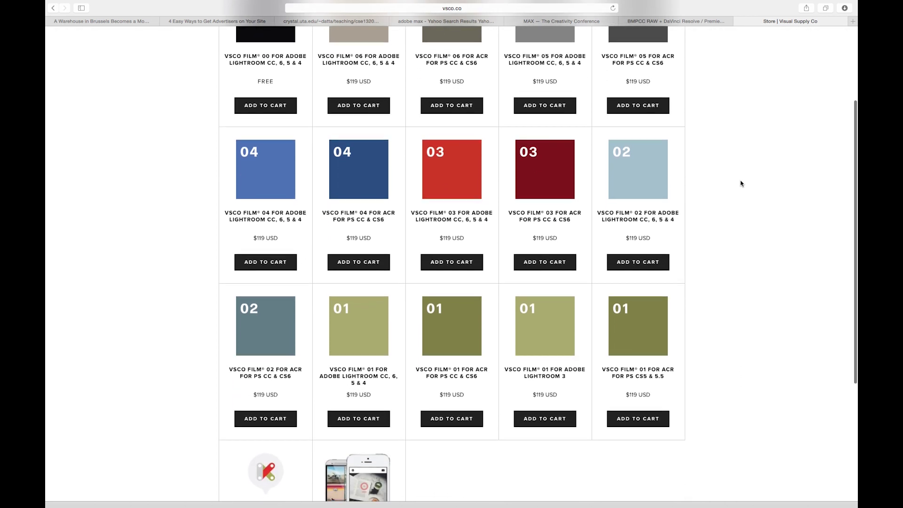
{"action": "scroll", "coordinate": [741, 183], "scroll_direction": "down", "scroll_amount": 3}
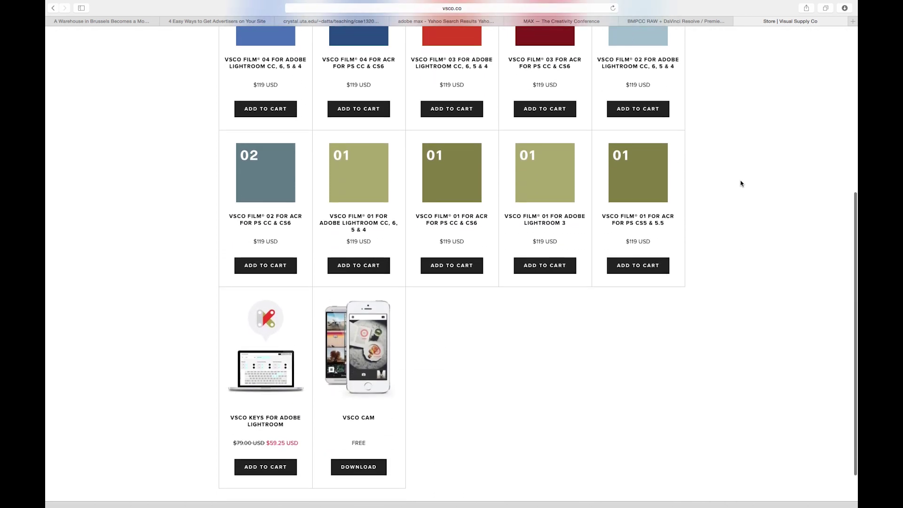
{"action": "scroll", "coordinate": [740, 184], "scroll_direction": "up", "scroll_amount": 6}
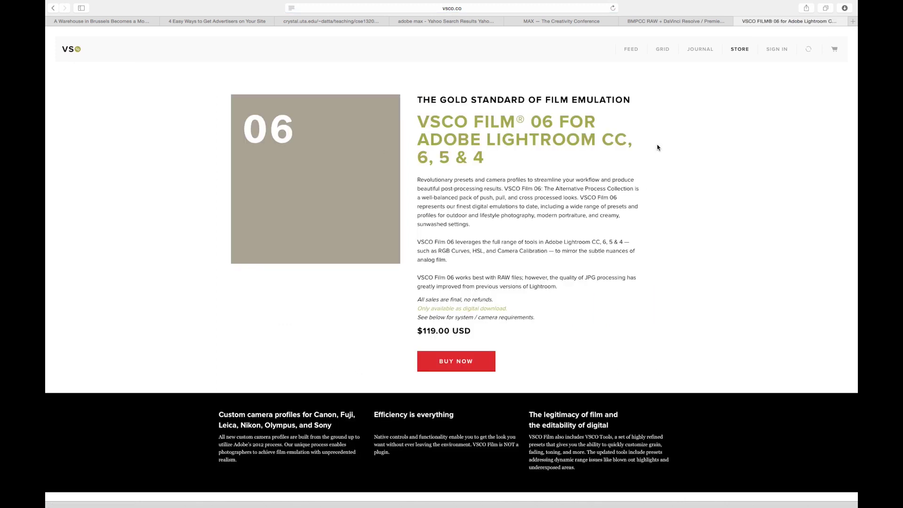
{"action": "scroll", "coordinate": [657, 147], "scroll_direction": "down", "scroll_amount": 1}
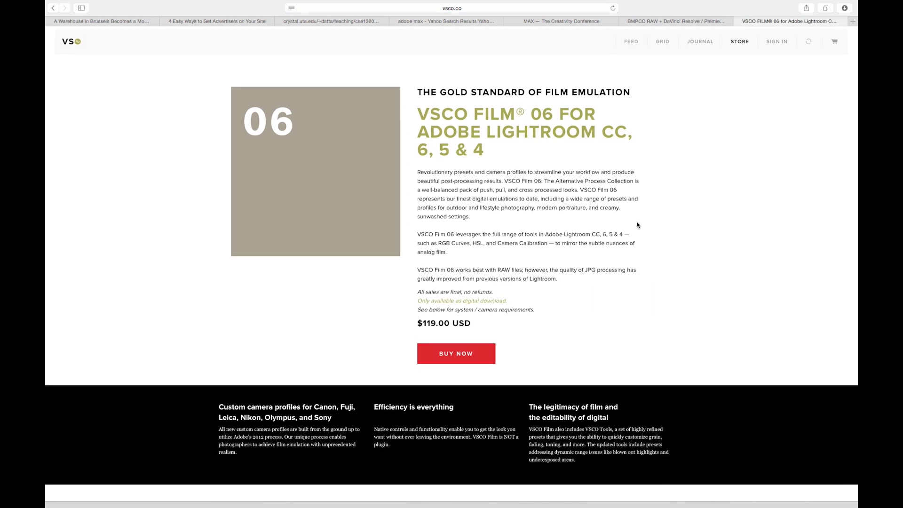
{"action": "scroll", "coordinate": [511, 338], "scroll_direction": "up", "scroll_amount": 1}
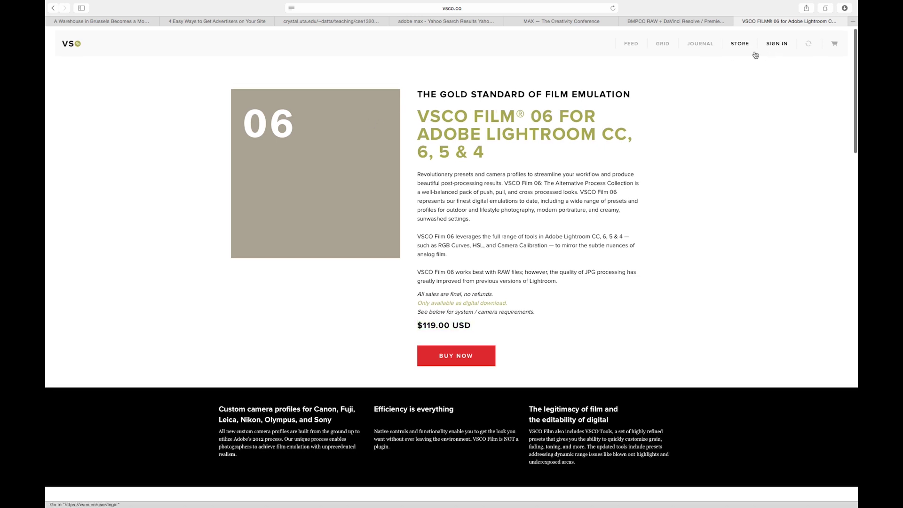
{"action": "left_click", "coordinate": [739, 43]}
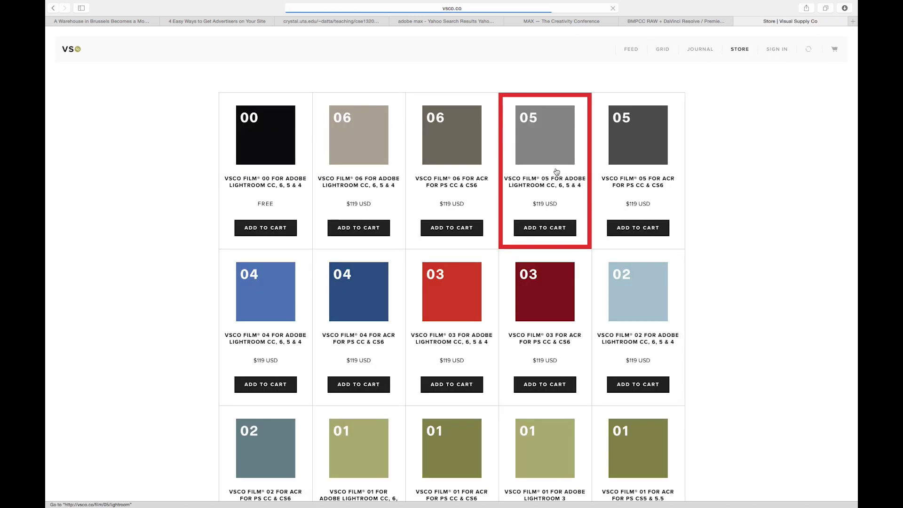
{"action": "scroll", "coordinate": [561, 169], "scroll_direction": "down", "scroll_amount": 6}
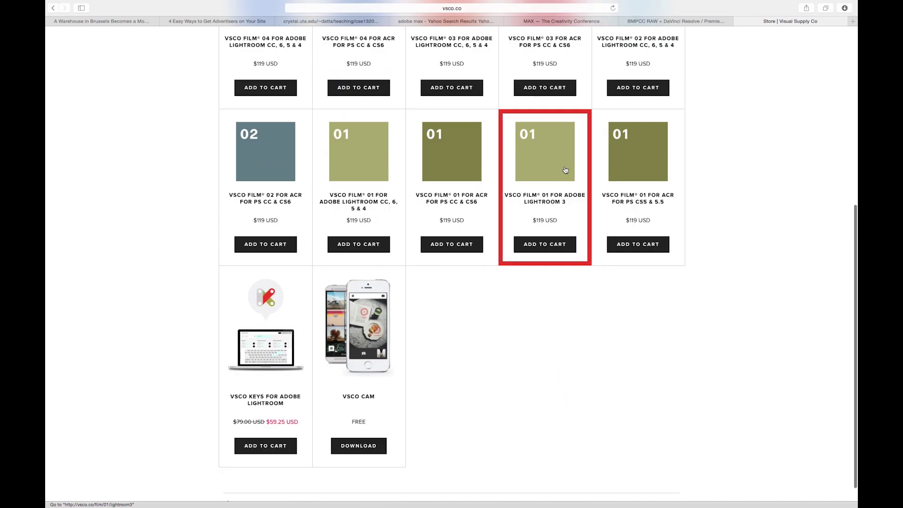
{"action": "scroll", "coordinate": [637, 197], "scroll_direction": "up", "scroll_amount": 6}
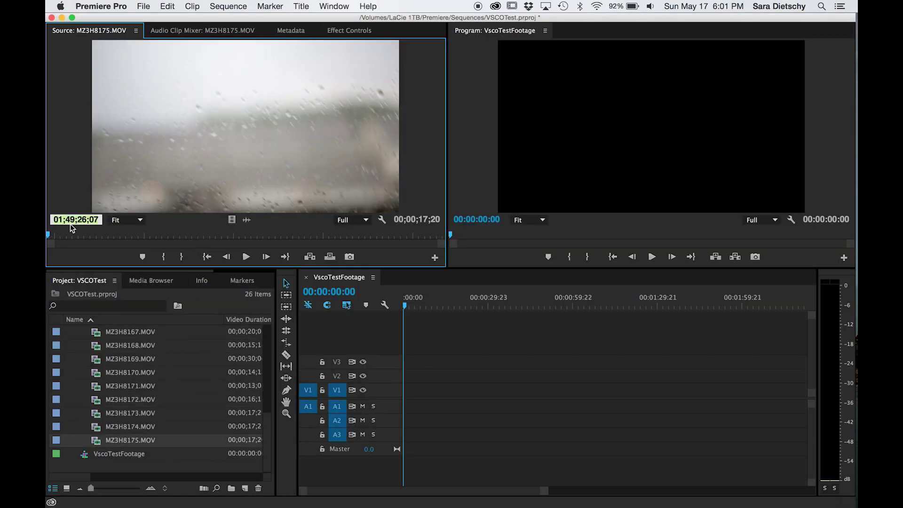
Trim clip MZ3H8173 with in/out points, place it on V1, and mark the sequence out point.
{"action": "key", "text": "Up"}
{"action": "key", "text": "Up"}
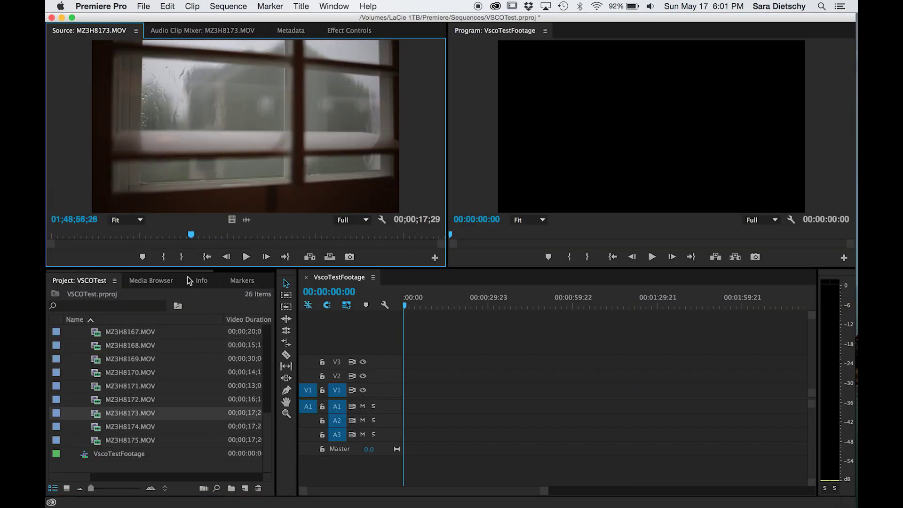
{"action": "left_click", "coordinate": [70, 235]}
{"action": "key", "text": "i"}
{"action": "left_click_drag", "start_coordinate": [71, 235], "coordinate": [254, 233]}
{"action": "key", "text": "o"}
{"action": "left_click_drag", "start_coordinate": [228, 143], "coordinate": [411, 408]}
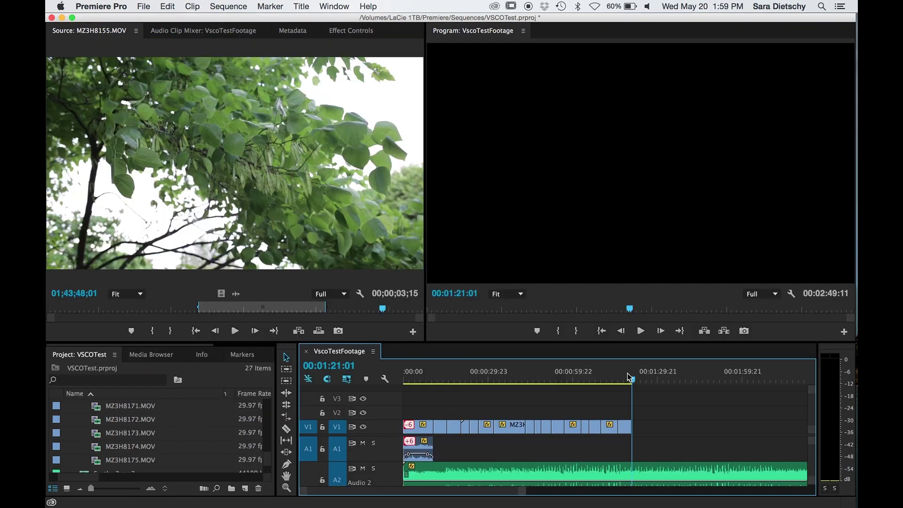
{"action": "key", "text": "o"}
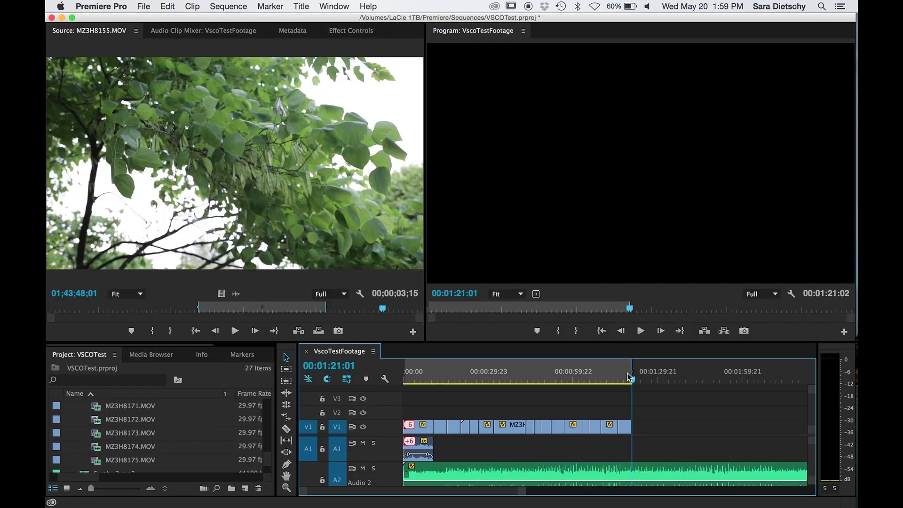
{"action": "left_click", "coordinate": [99, 6]}
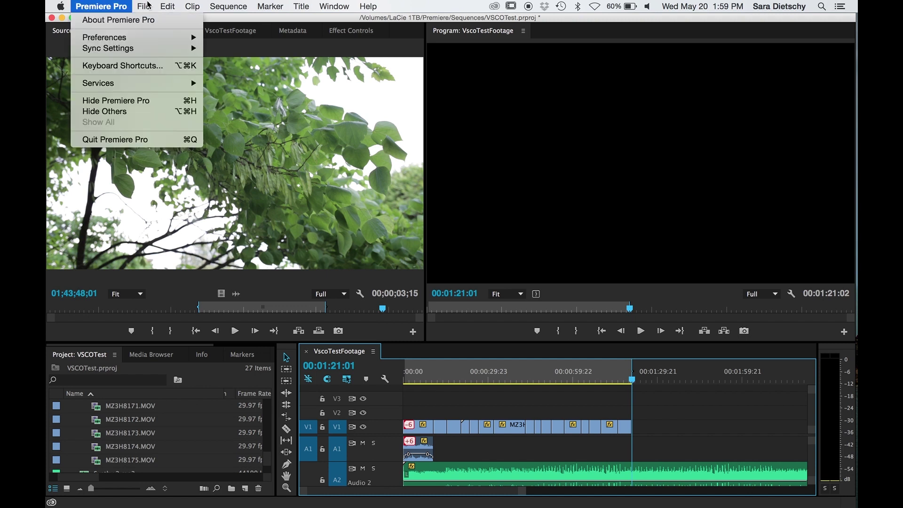
Open Export Settings for the sequence and confirm the output file name and location.
{"action": "mouse_move", "coordinate": [144, 6]}
{"action": "mouse_move", "coordinate": [203, 289]}
{"action": "mouse_move", "coordinate": [257, 303]}
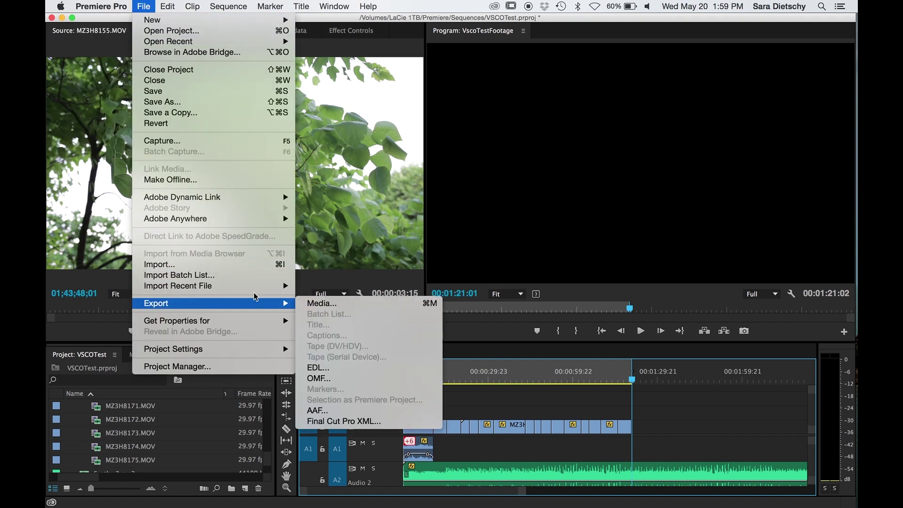
{"action": "left_click", "coordinate": [333, 306]}
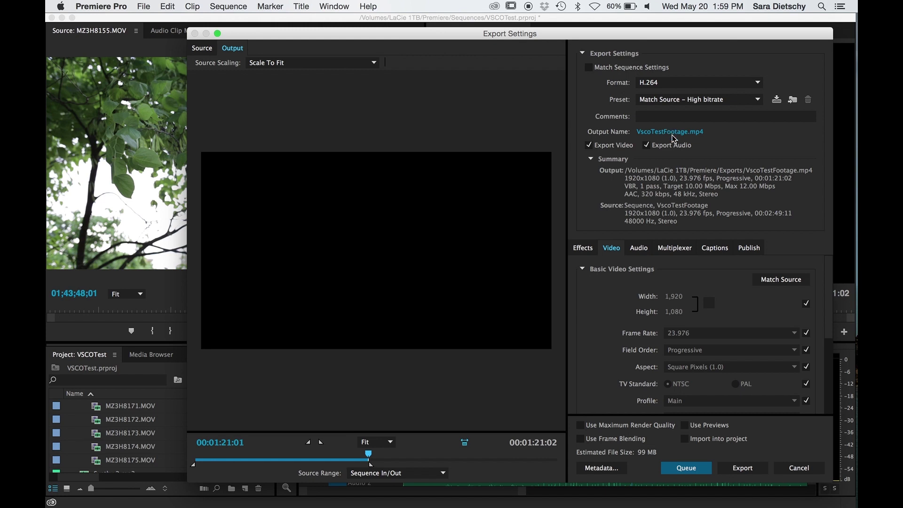
{"action": "left_click", "coordinate": [663, 134]}
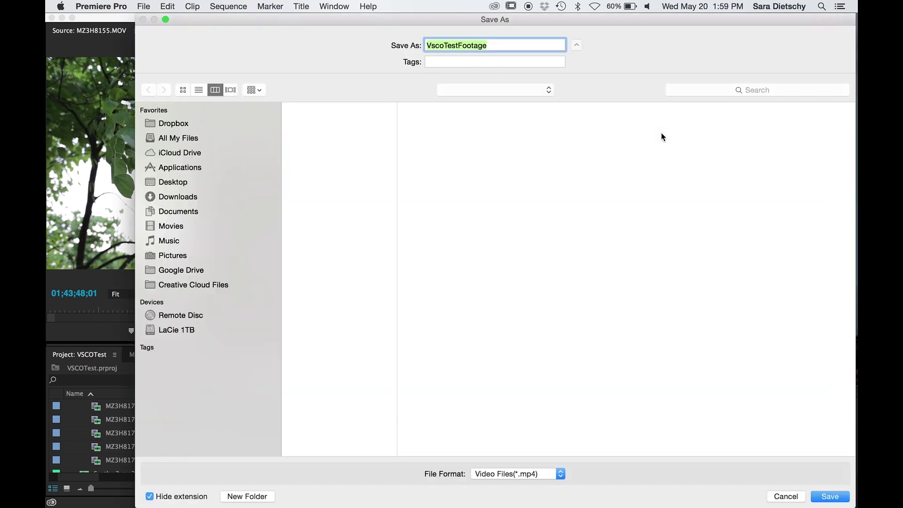
{"action": "left_click_drag", "start_coordinate": [603, 26], "coordinate": [575, 26]}
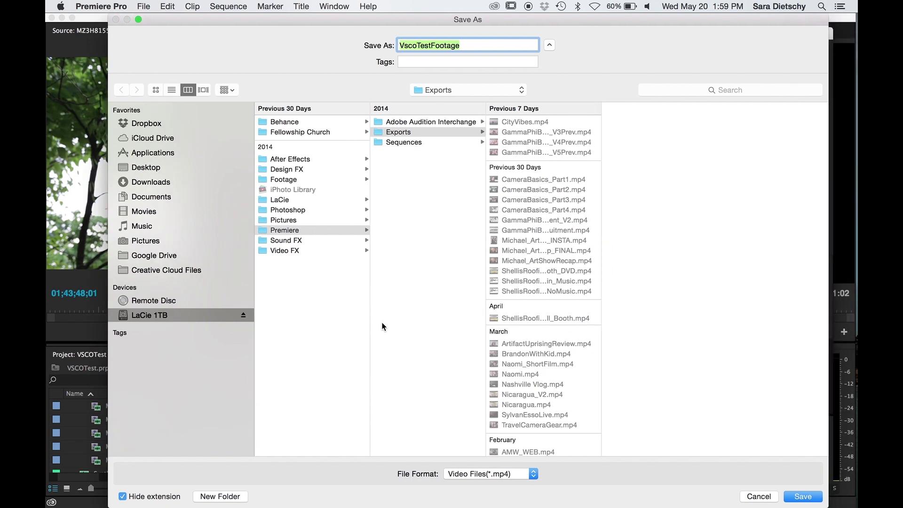
{"action": "key", "text": "Return"}
Export as TIFF with the HD 1080p 24 Sequence preset and start rendering the image sequence.
{"action": "left_click", "coordinate": [699, 82]}
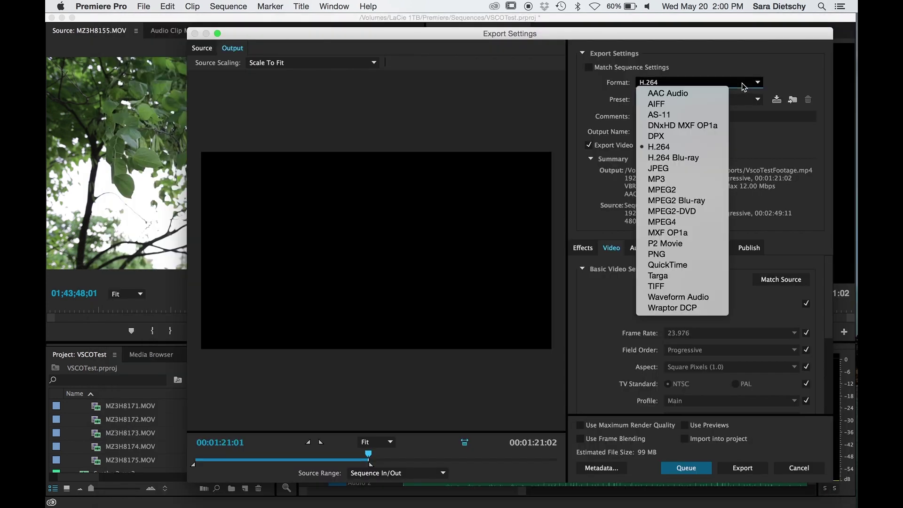
{"action": "left_click", "coordinate": [701, 287]}
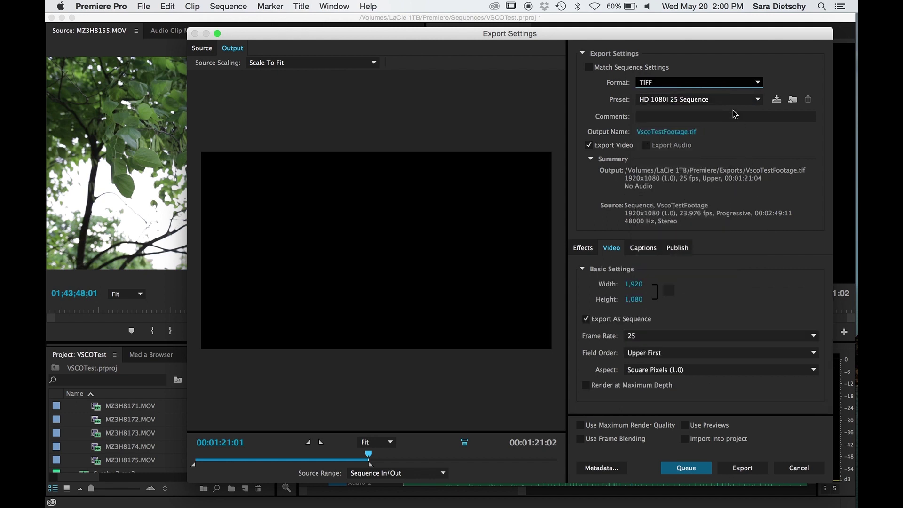
{"action": "left_click", "coordinate": [734, 99]}
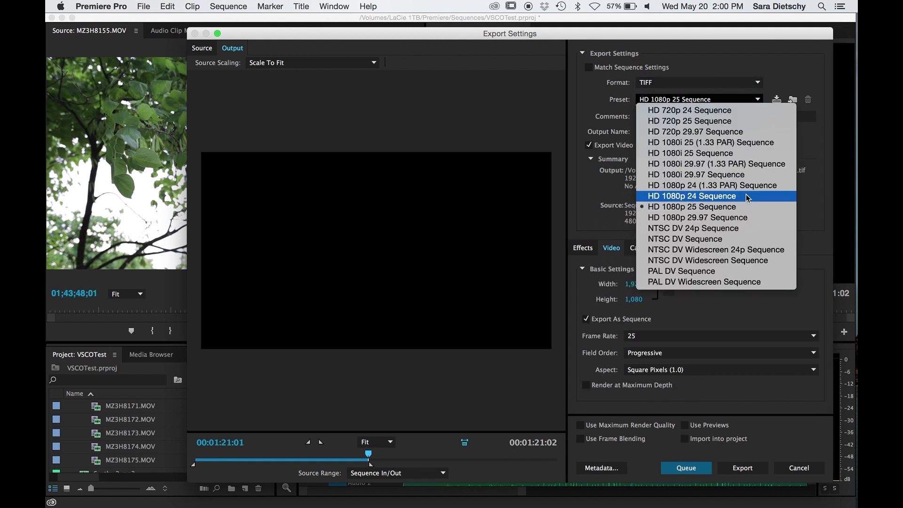
{"action": "left_click", "coordinate": [748, 197]}
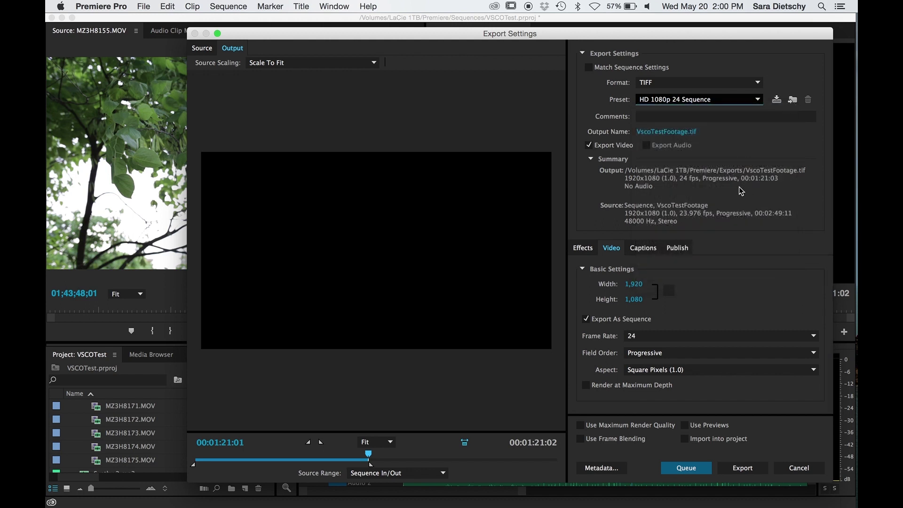
{"action": "left_click", "coordinate": [689, 83]}
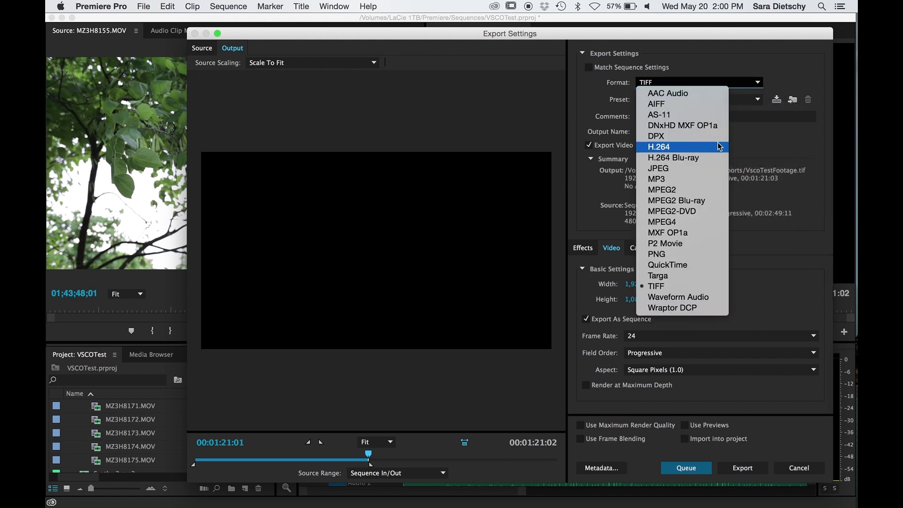
{"action": "left_click", "coordinate": [792, 66]}
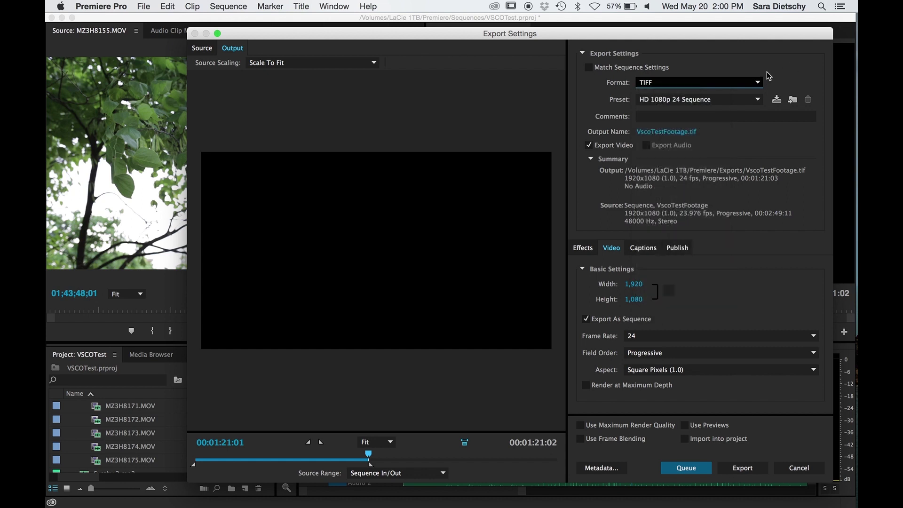
{"action": "left_click", "coordinate": [748, 469]}
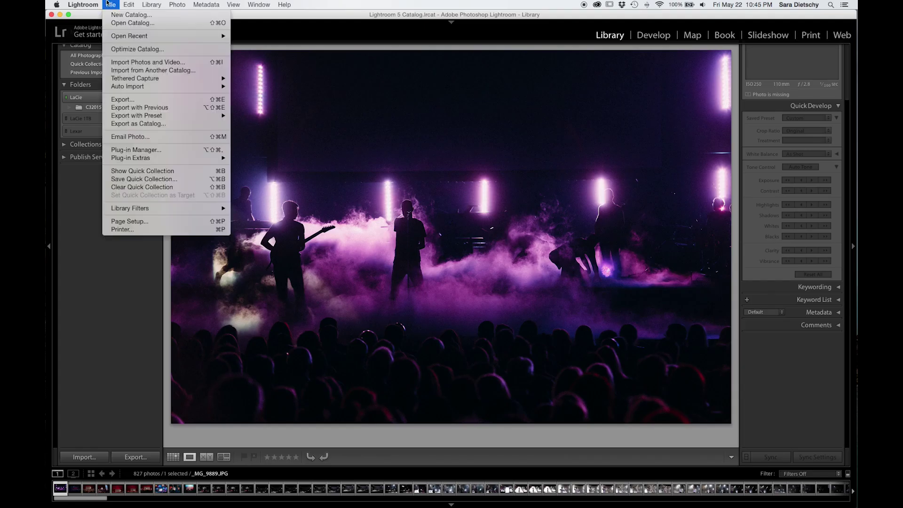
Import the 1947 TIFF frames from the Vsco Test 2 Lightroom folder into the catalog.
{"action": "left_click", "coordinate": [135, 63]}
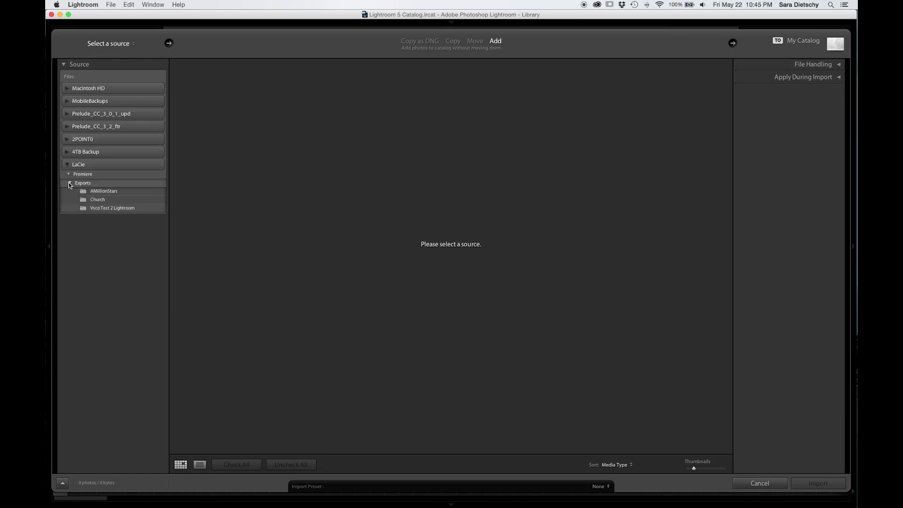
{"action": "left_click", "coordinate": [97, 284]}
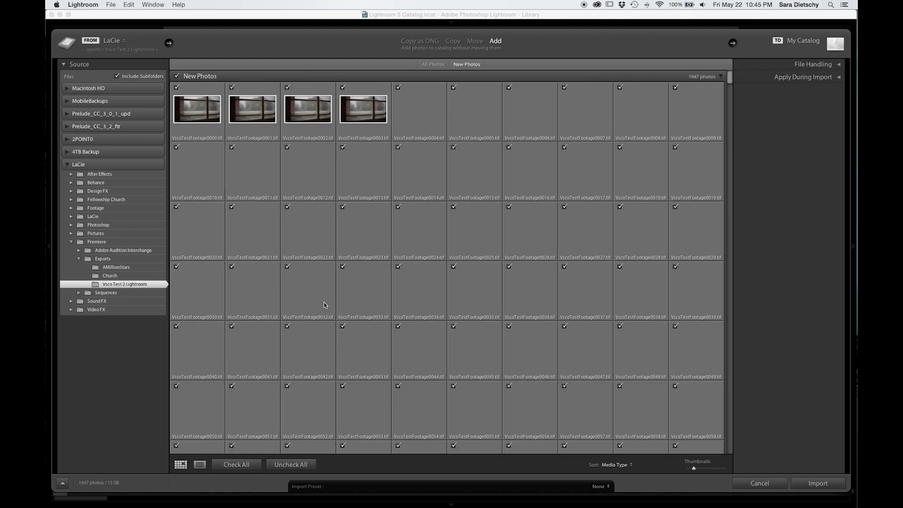
{"action": "left_click", "coordinate": [817, 483]}
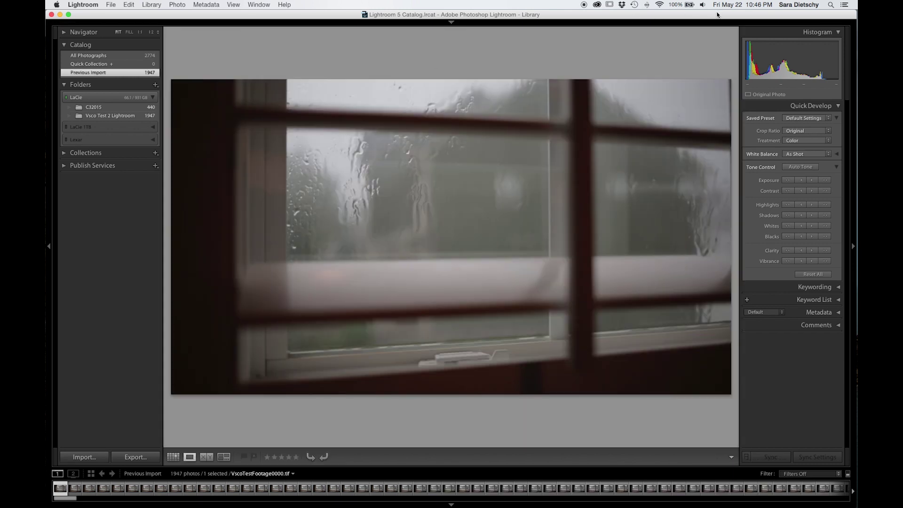
Open frame VscoTestFootage0000.tif in the Develop module.
{"action": "mouse_move", "coordinate": [624, 18]}
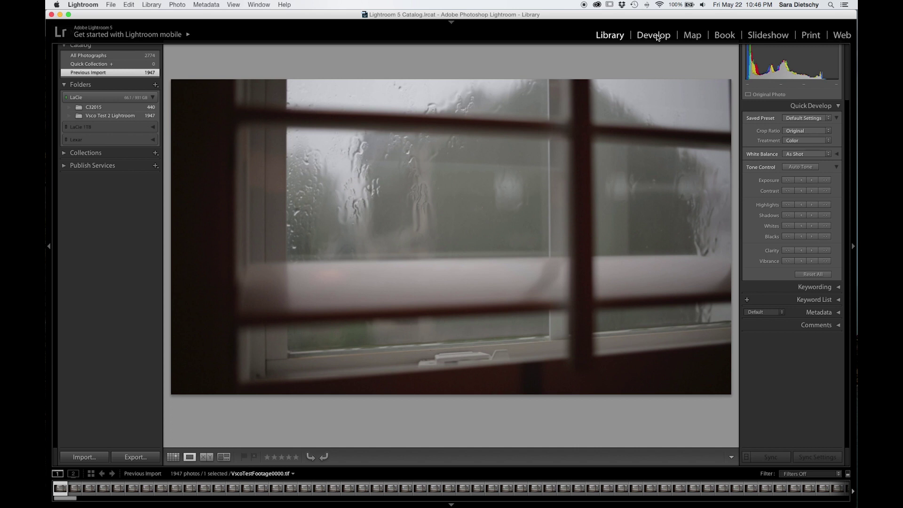
{"action": "left_click", "coordinate": [655, 36]}
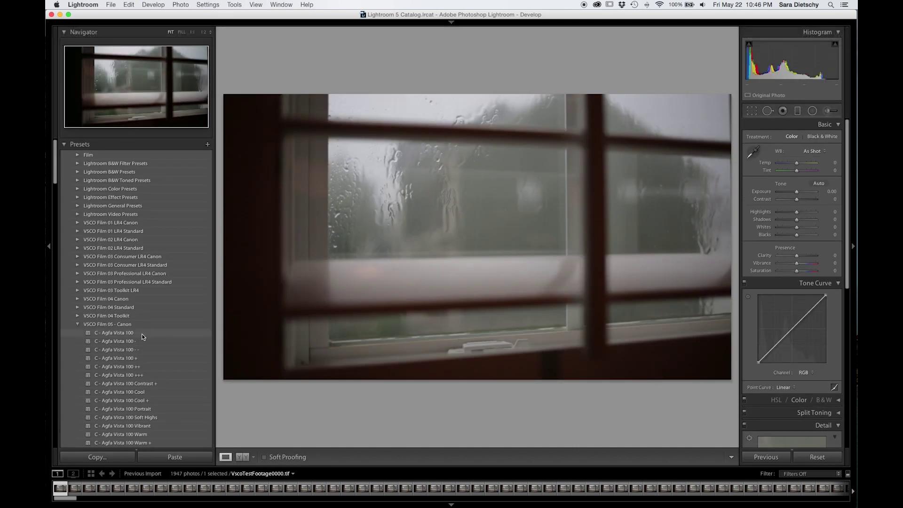
Apply the C - Agfa Vista 100 preset to frame 0000, copy all its settings, and return to Grid.
{"action": "scroll", "coordinate": [141, 324], "scroll_direction": "down", "scroll_amount": 3}
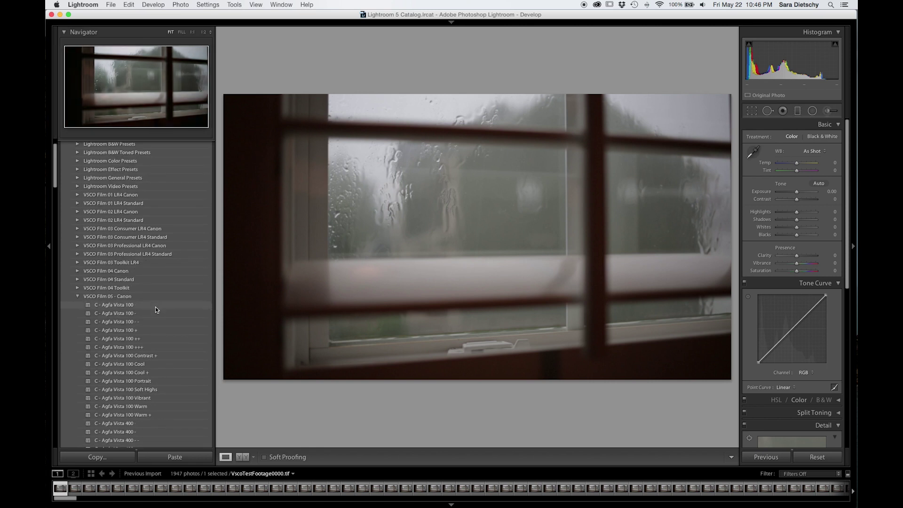
{"action": "left_click", "coordinate": [155, 306]}
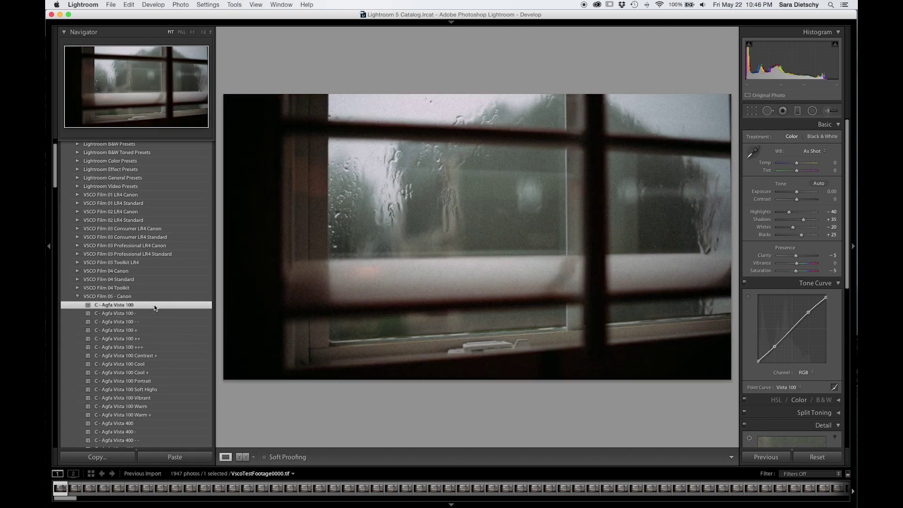
{"action": "scroll", "coordinate": [802, 424], "scroll_direction": "down", "scroll_amount": 10}
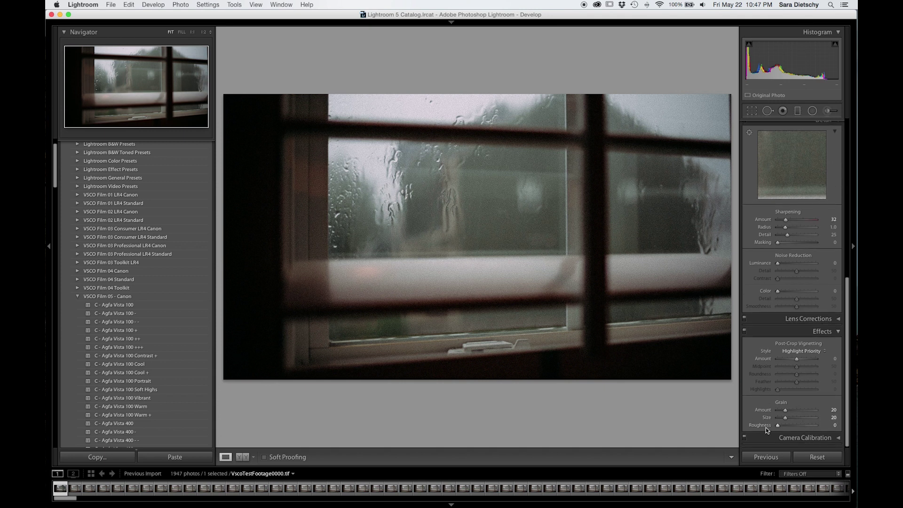
{"action": "scroll", "coordinate": [766, 428], "scroll_direction": "up", "scroll_amount": 10}
{"action": "key", "text": "super+shift+c"}
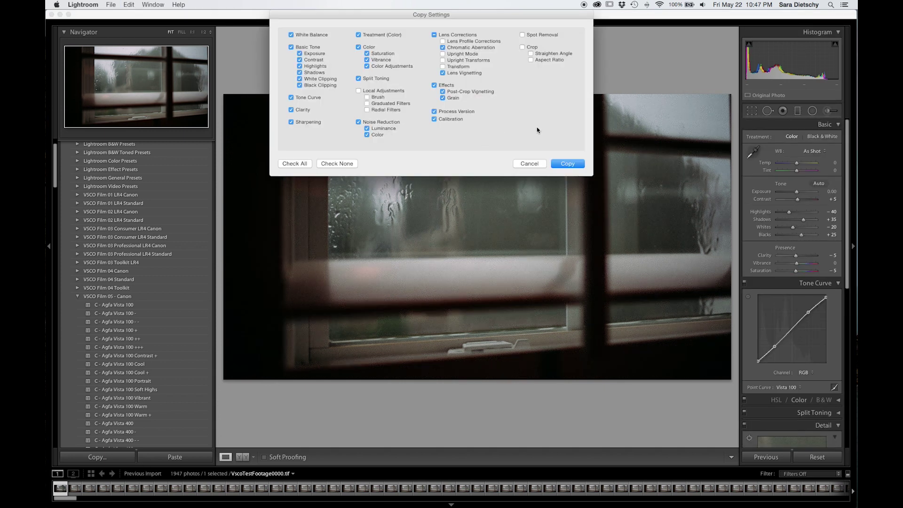
{"action": "left_click", "coordinate": [568, 165]}
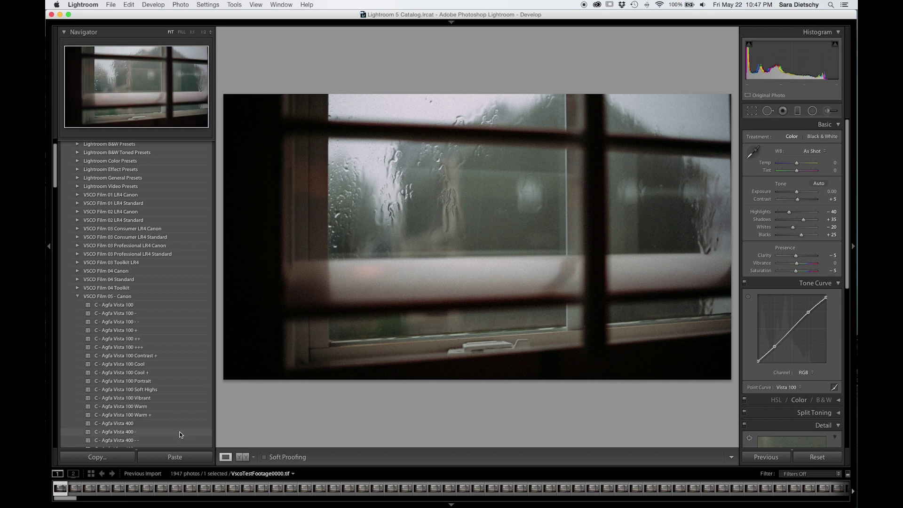
{"action": "key", "text": "g"}
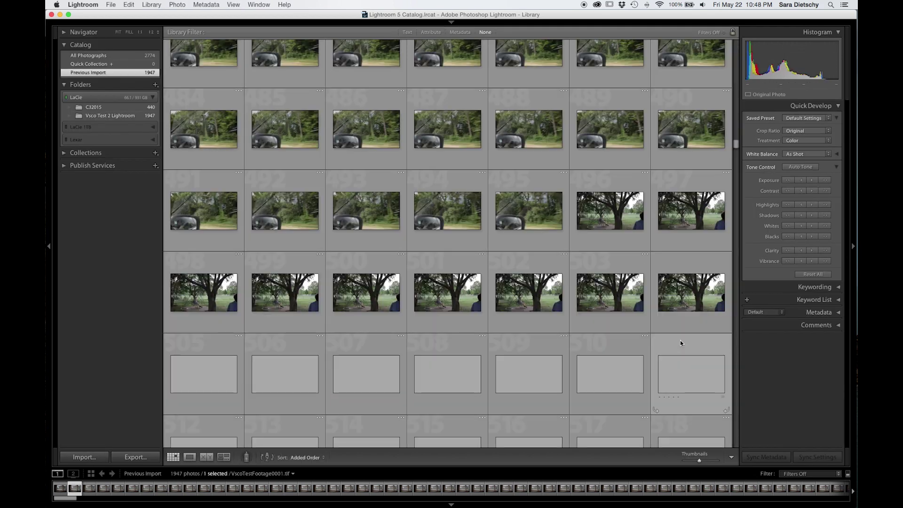
Paste the Agfa Vista 100 settings onto frames 1–495 and choose the Agfa Vista 100 export folder.
{"action": "left_click", "coordinate": [533, 221], "text": "shift"}
{"action": "key", "text": "super+shift+v"}
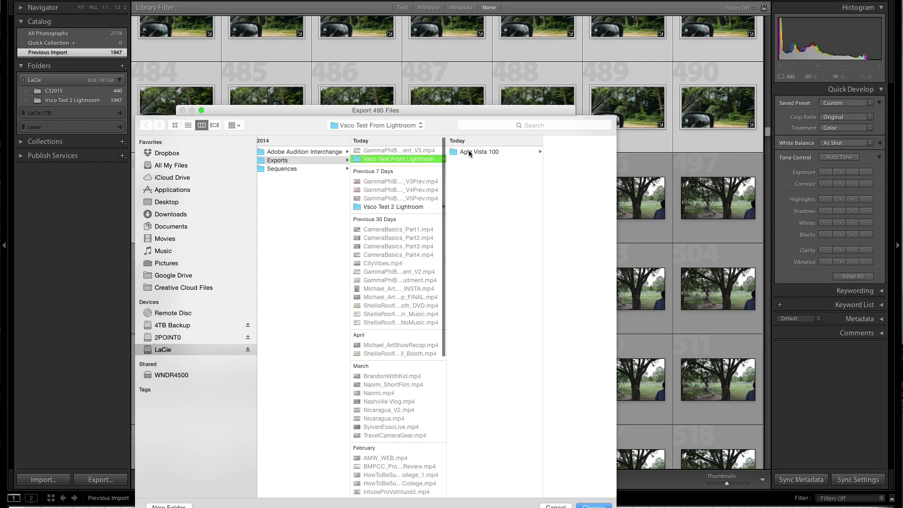
{"action": "left_click", "coordinate": [470, 151]}
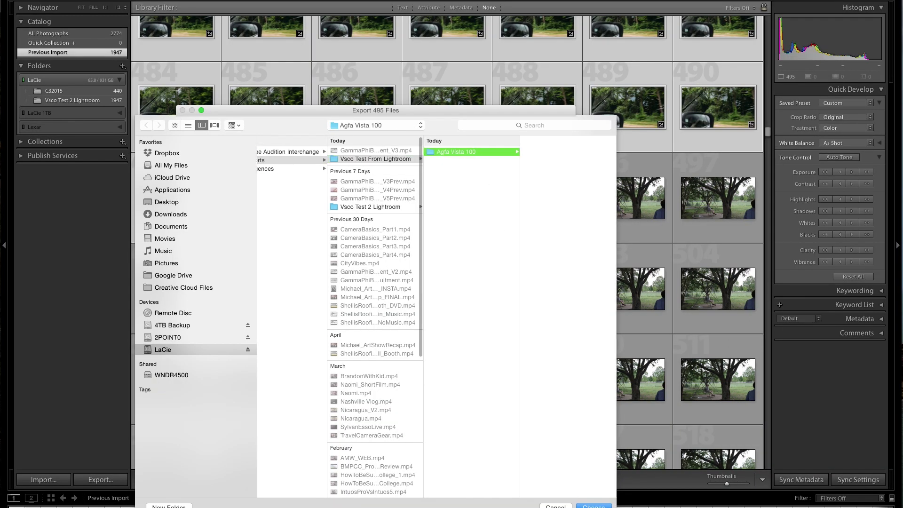
{"action": "left_click", "coordinate": [594, 505]}
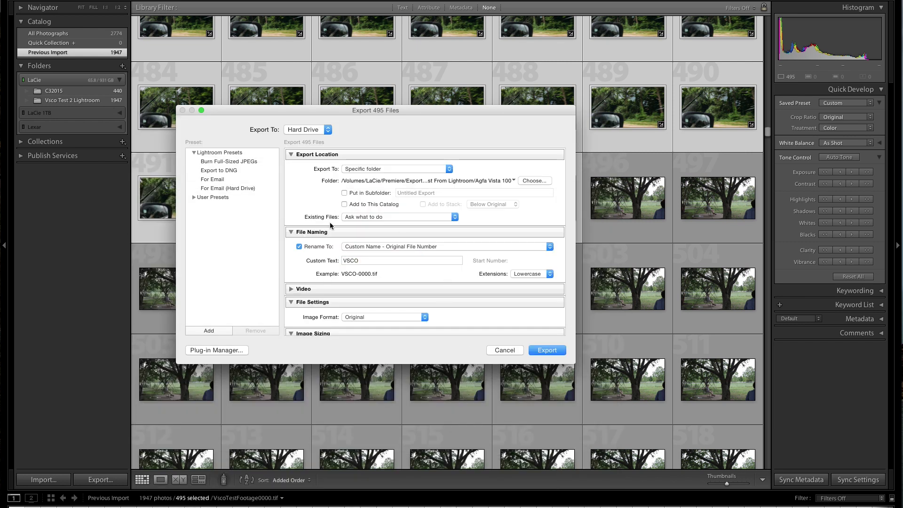
Export the 495 graded frames as TIFF files.
{"action": "scroll", "coordinate": [330, 226], "scroll_direction": "down", "scroll_amount": 2}
{"action": "left_click", "coordinate": [363, 282]}
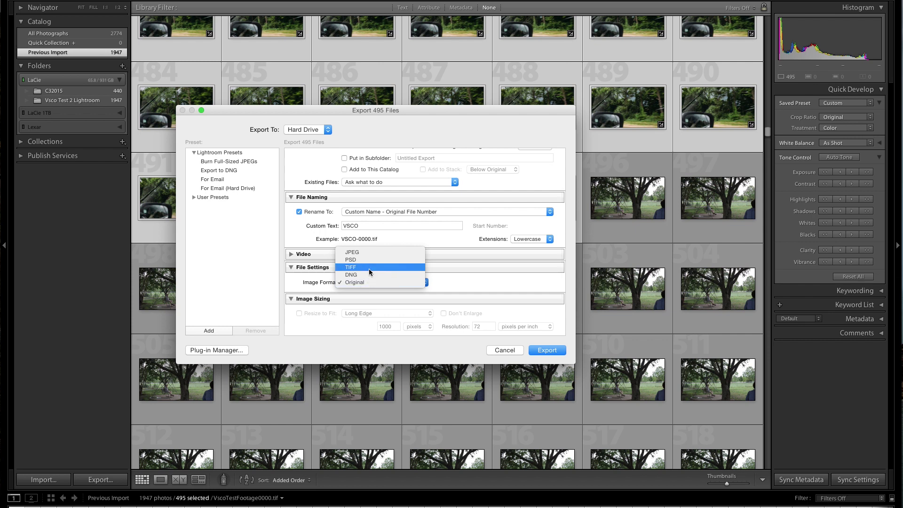
{"action": "left_click", "coordinate": [369, 270]}
{"action": "scroll", "coordinate": [425, 282], "scroll_direction": "down", "scroll_amount": 3}
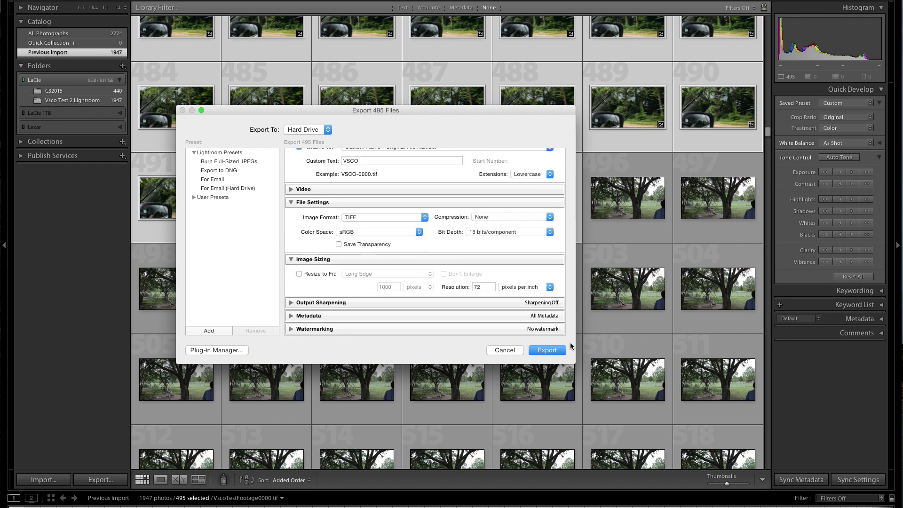
{"action": "left_click", "coordinate": [559, 353]}
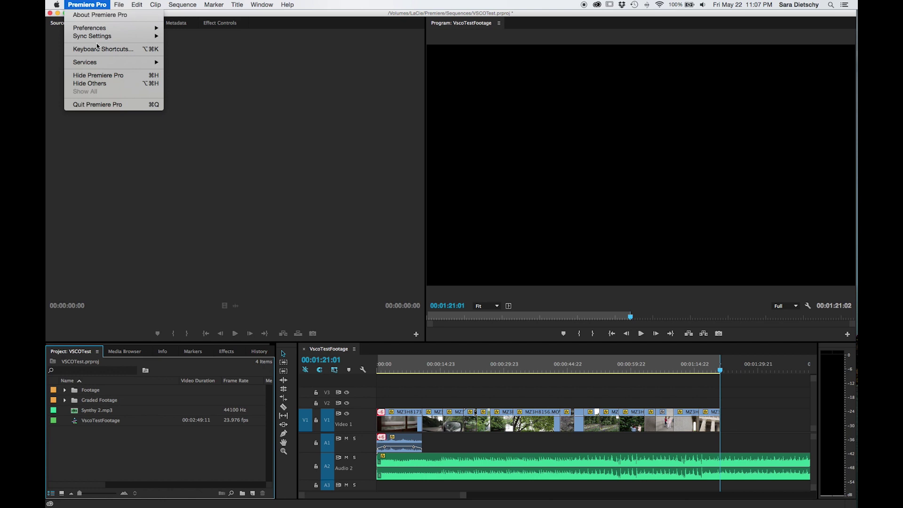
Set the Indeterminate Media Timebase preference to 23.976fps.
{"action": "mouse_move", "coordinate": [117, 28]}
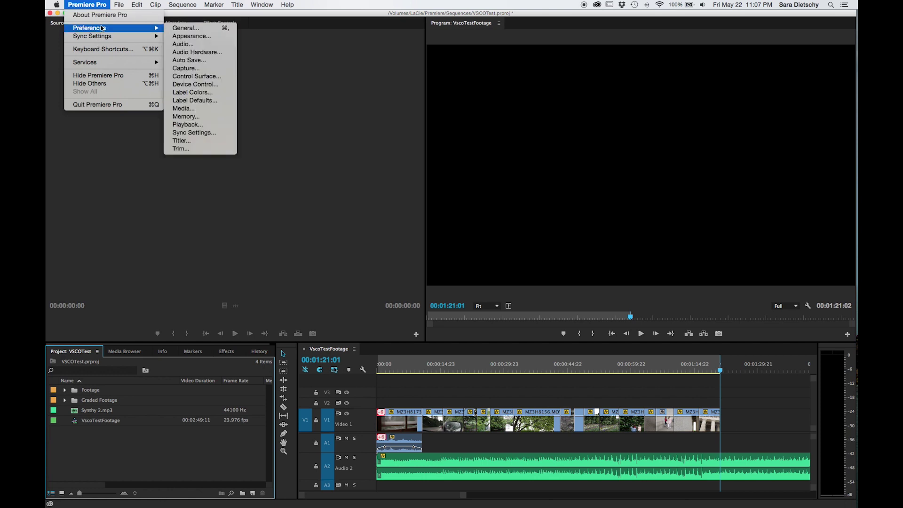
{"action": "left_click", "coordinate": [204, 110]}
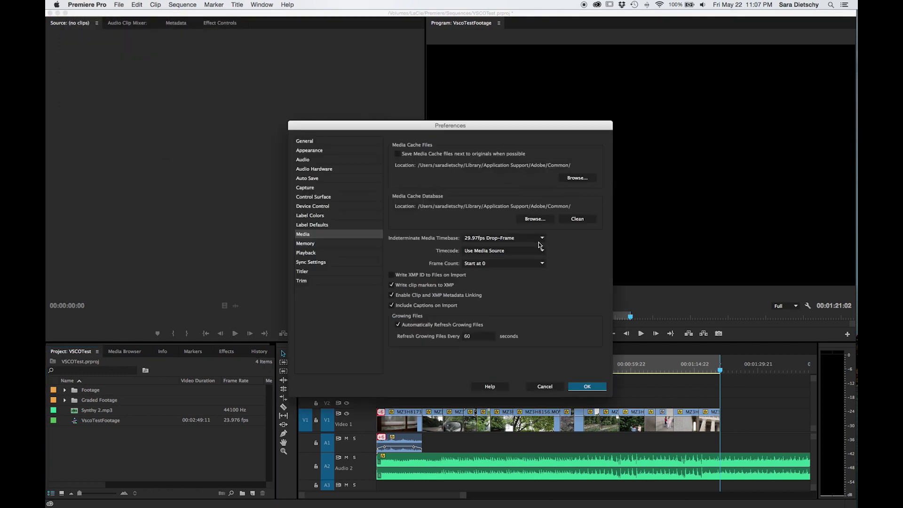
{"action": "left_click", "coordinate": [539, 240]}
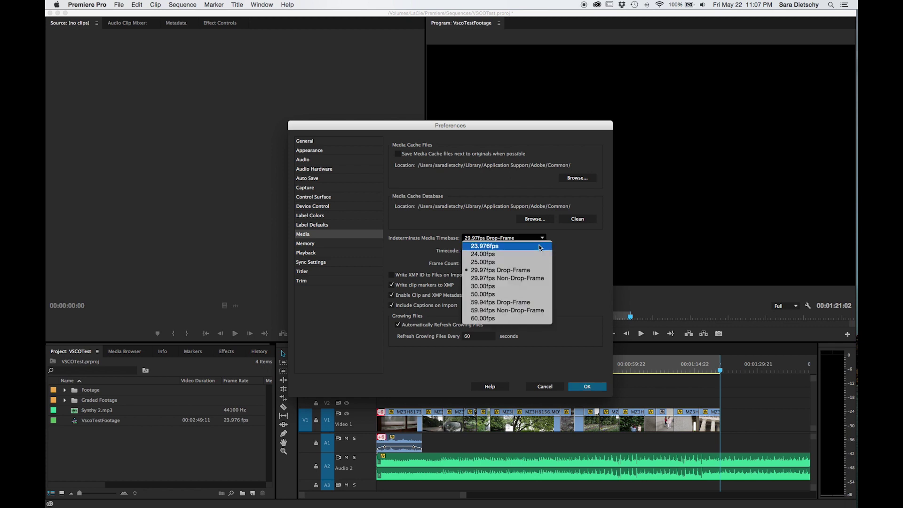
{"action": "left_click", "coordinate": [541, 248]}
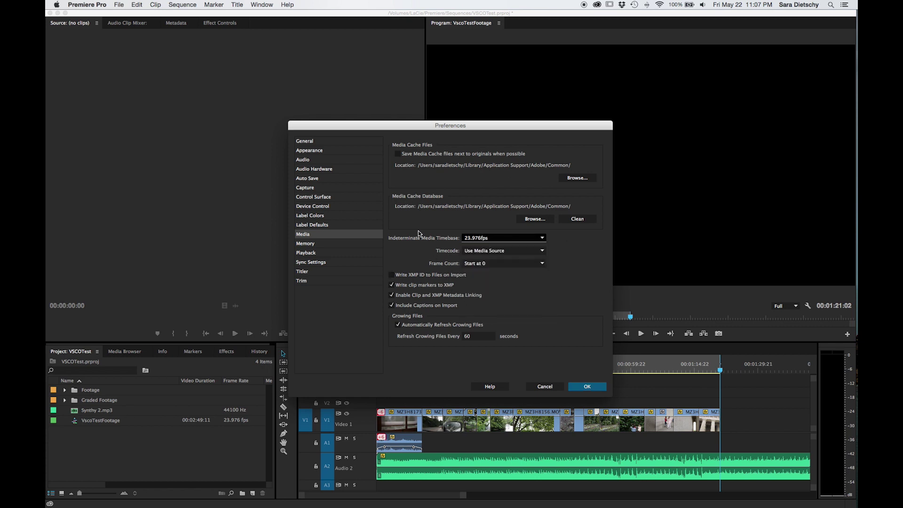
{"action": "left_click", "coordinate": [587, 387]}
Start importing into the Graded Footage bin from the Agfa Vista 100 folder.
{"action": "left_click", "coordinate": [83, 400]}
{"action": "right_click", "coordinate": [83, 400]}
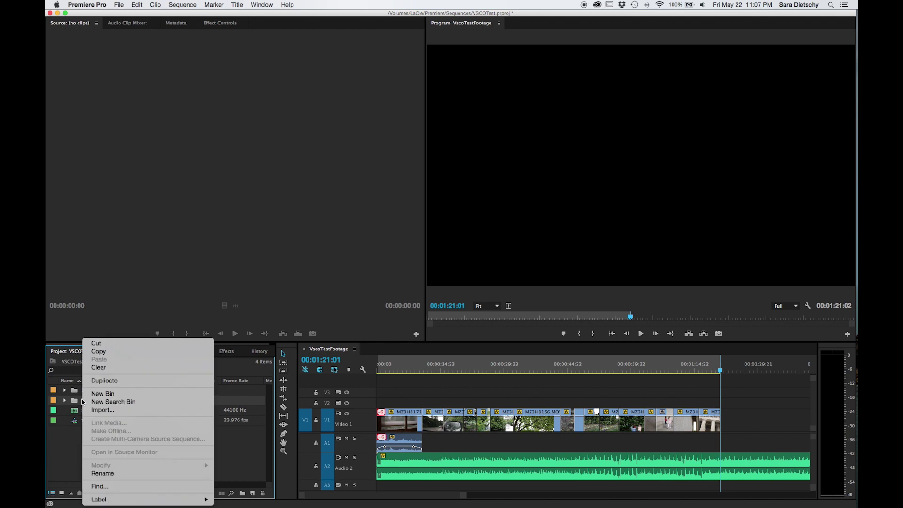
{"action": "left_click", "coordinate": [134, 410]}
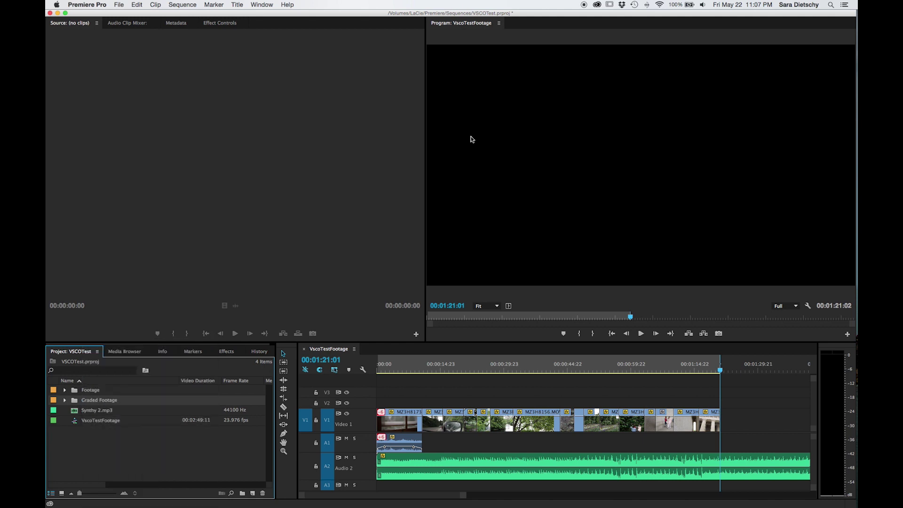
{"action": "left_click", "coordinate": [429, 400]}
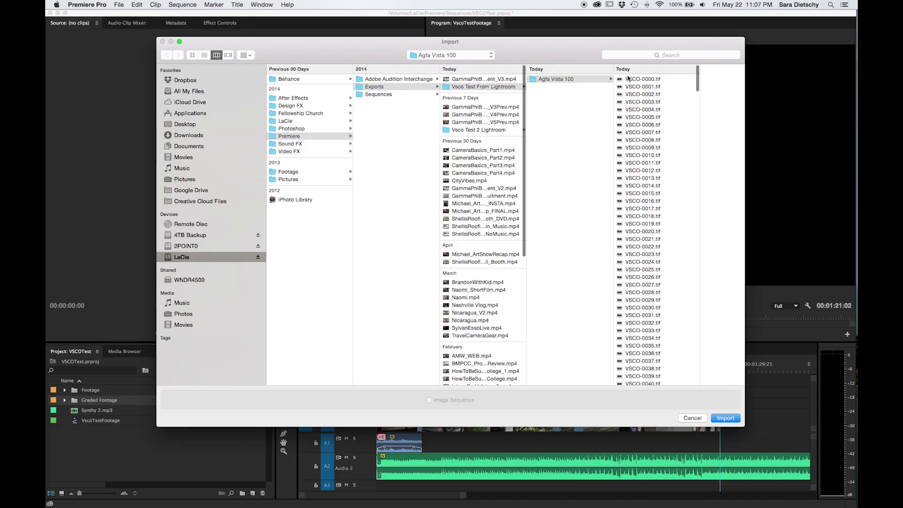
Import VSCO-0000.tif as an image sequence, place it on V2, and mark the sequence range to it.
{"action": "key", "text": "Right"}
{"action": "left_click", "coordinate": [725, 419]}
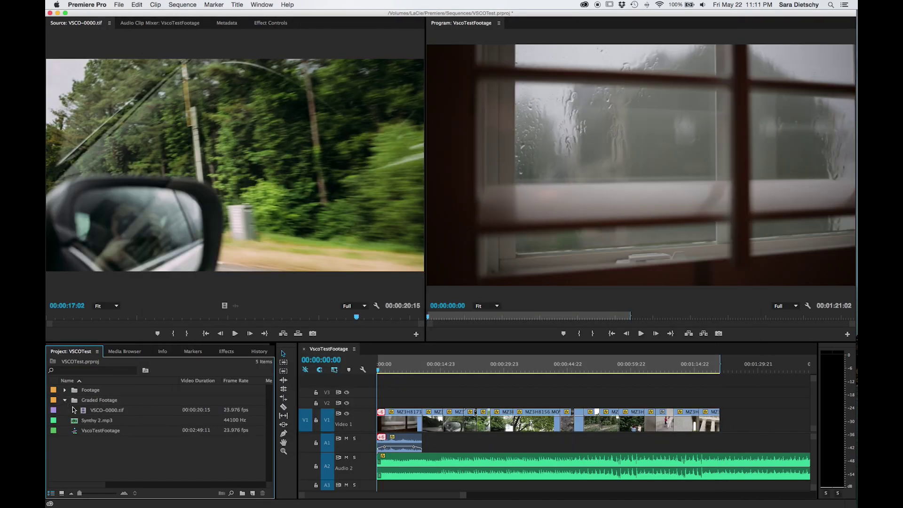
{"action": "left_click", "coordinate": [144, 317]}
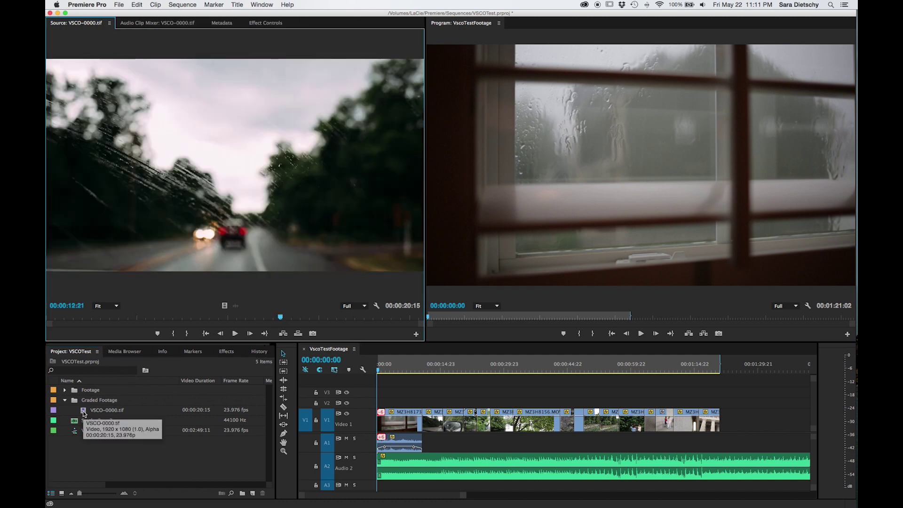
{"action": "left_click_drag", "start_coordinate": [84, 411], "coordinate": [378, 403]}
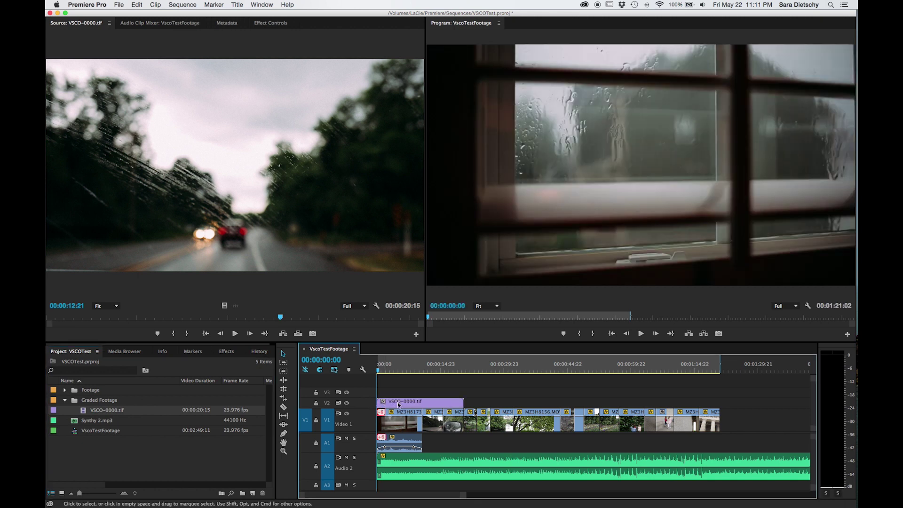
{"action": "left_click_drag", "start_coordinate": [398, 370], "coordinate": [464, 371]}
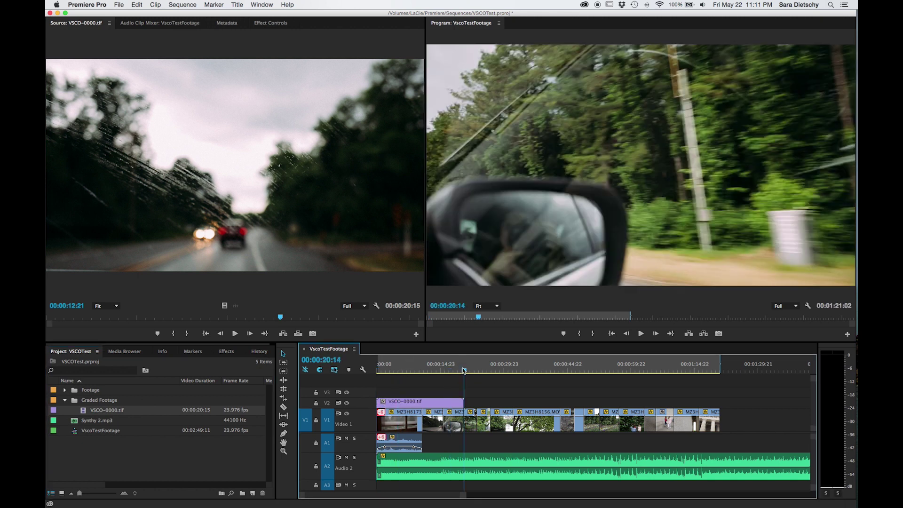
{"action": "key", "text": "x"}
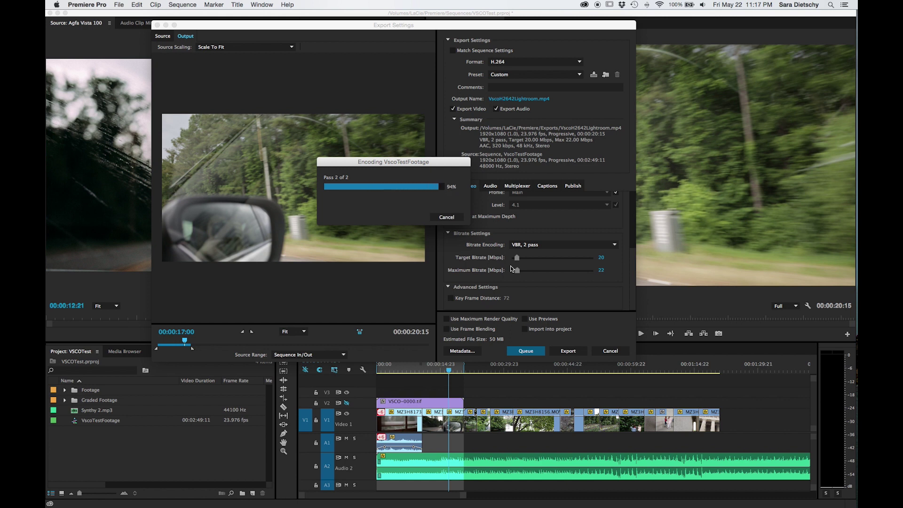
Launch Lightroom from the Dock to grade the exported VscoH2642Lightroom.mp4.
{"action": "left_click", "coordinate": [838, 273]}
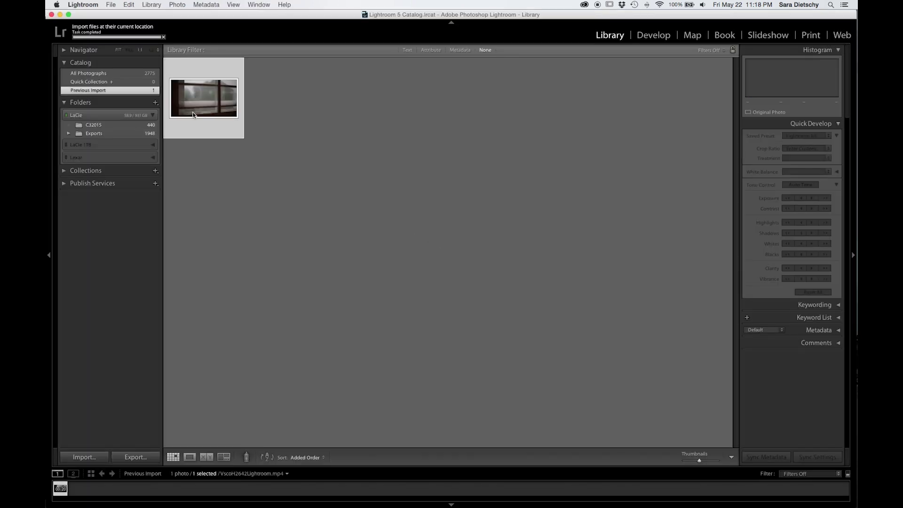
Capture a still frame from VscoH2642Lightroom.mp4 in Loupe view.
{"action": "double_click", "coordinate": [207, 102]}
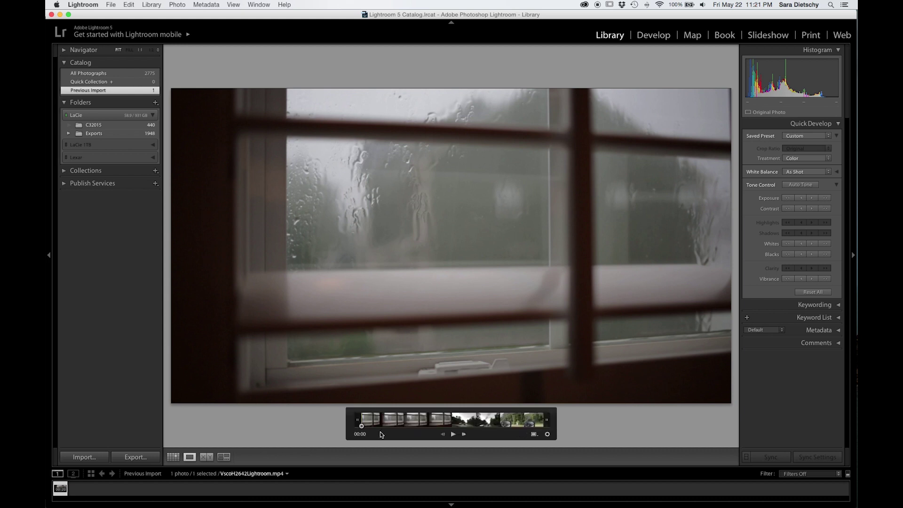
{"action": "left_click", "coordinate": [370, 425]}
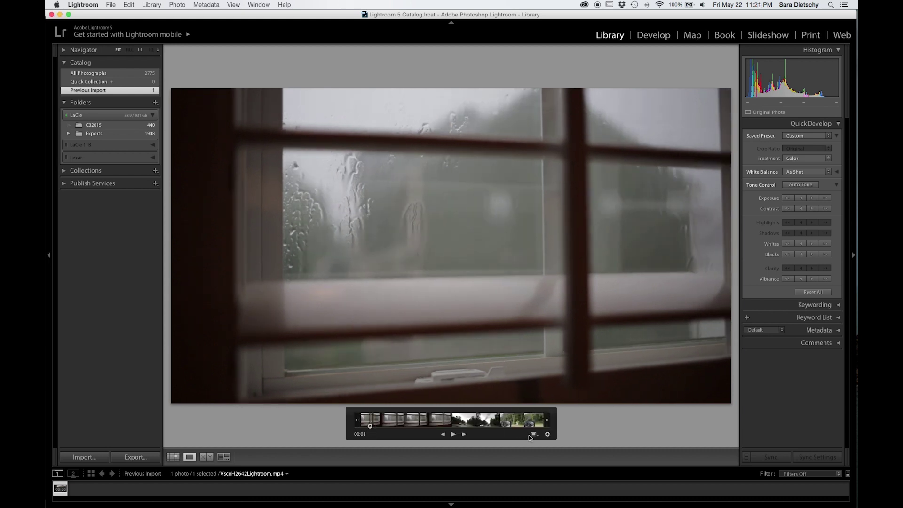
{"action": "left_click", "coordinate": [534, 434]}
{"action": "left_click", "coordinate": [545, 443]}
Find the captured VscoH2642Lightroom-4.jpg in All Photographs and open it in Develop.
{"action": "left_click", "coordinate": [105, 74]}
{"action": "key", "text": "g"}
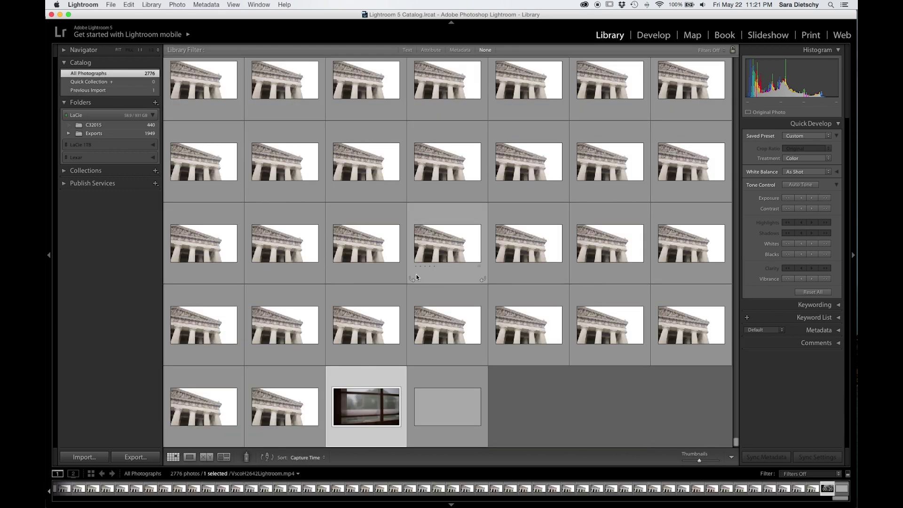
{"action": "left_click", "coordinate": [454, 411]}
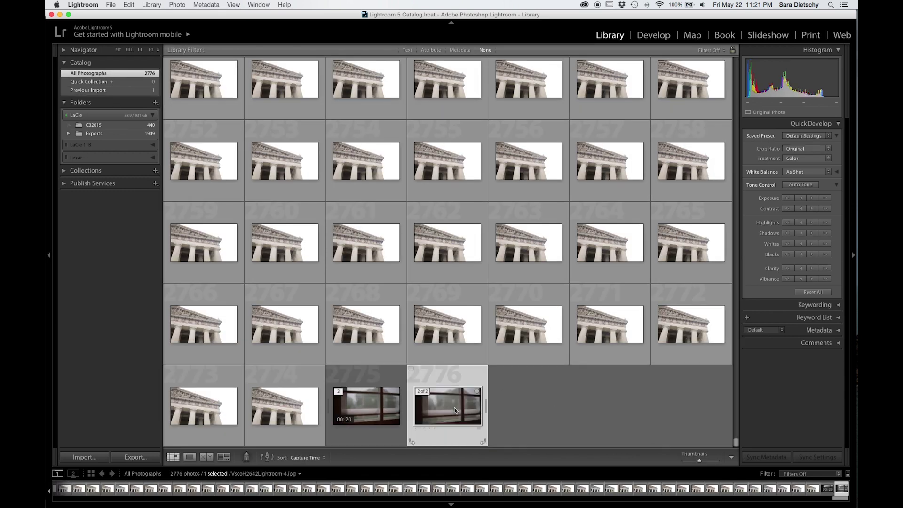
{"action": "double_click", "coordinate": [448, 415]}
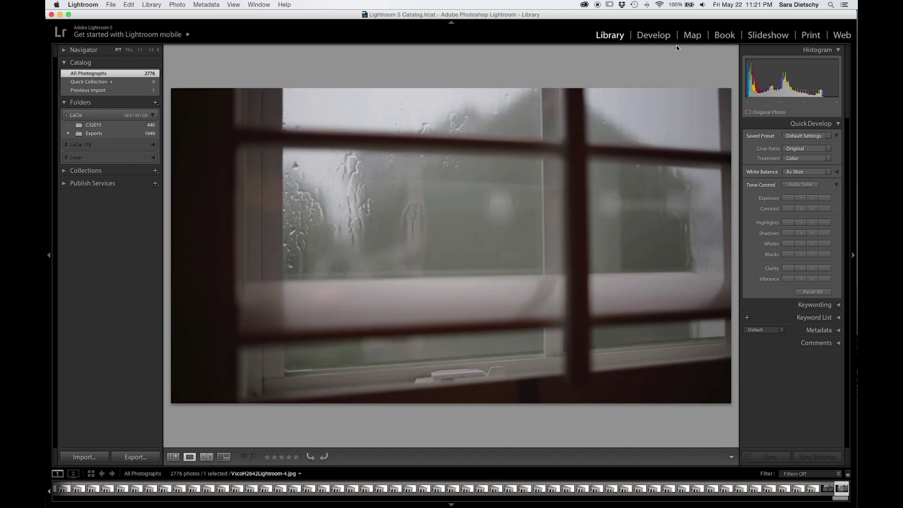
{"action": "left_click", "coordinate": [654, 35]}
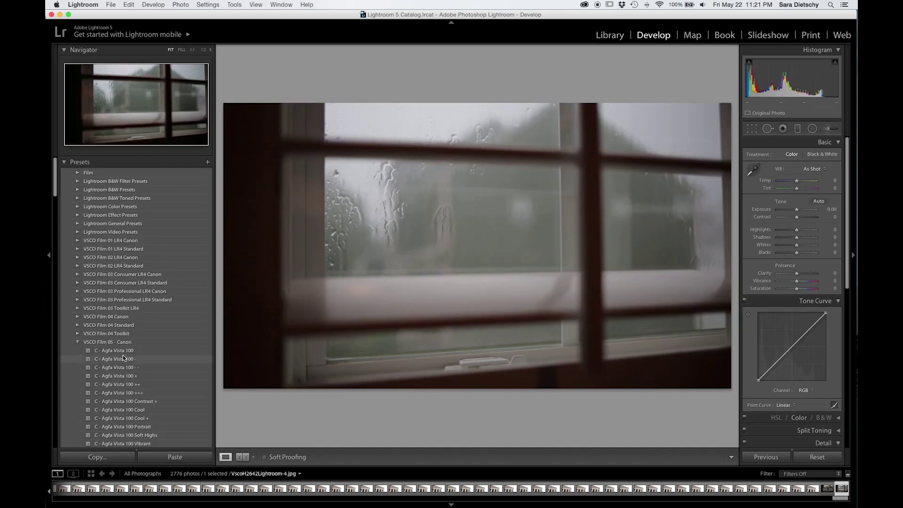
Apply the C - Agfa Vista 100 preset to the still and copy its develop settings.
{"action": "left_click", "coordinate": [123, 353]}
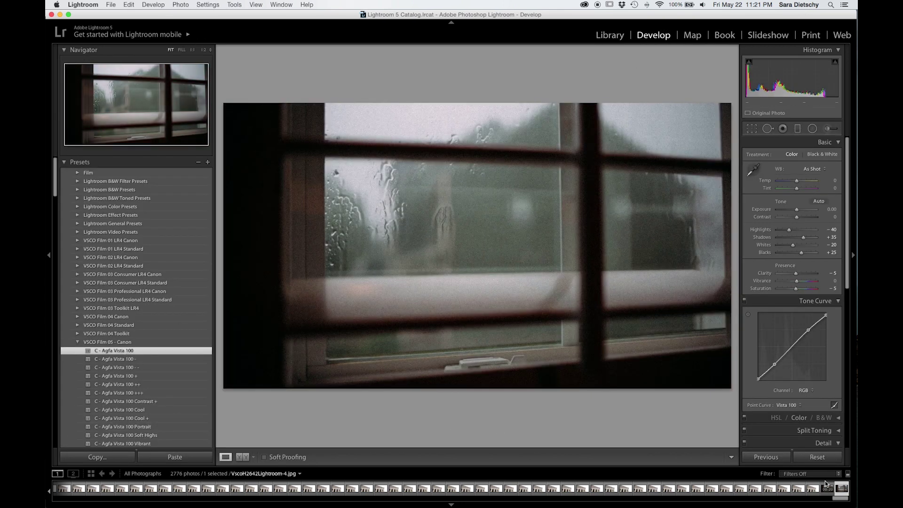
{"action": "key", "text": "super+shift+c"}
{"action": "key", "text": "Return"}
Select VscoH2642Lightroom.mp4 in the filmstrip and play it graded in Library.
{"action": "left_click", "coordinate": [827, 490]}
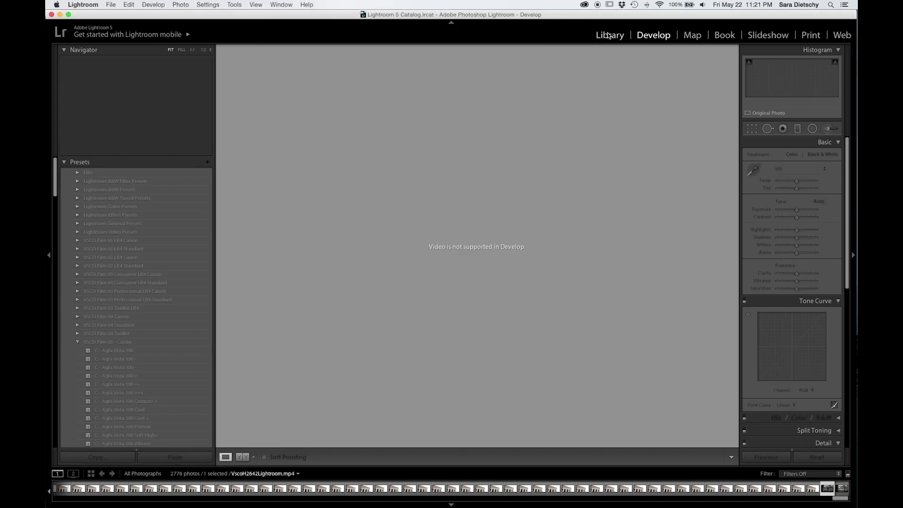
{"action": "left_click", "coordinate": [610, 35]}
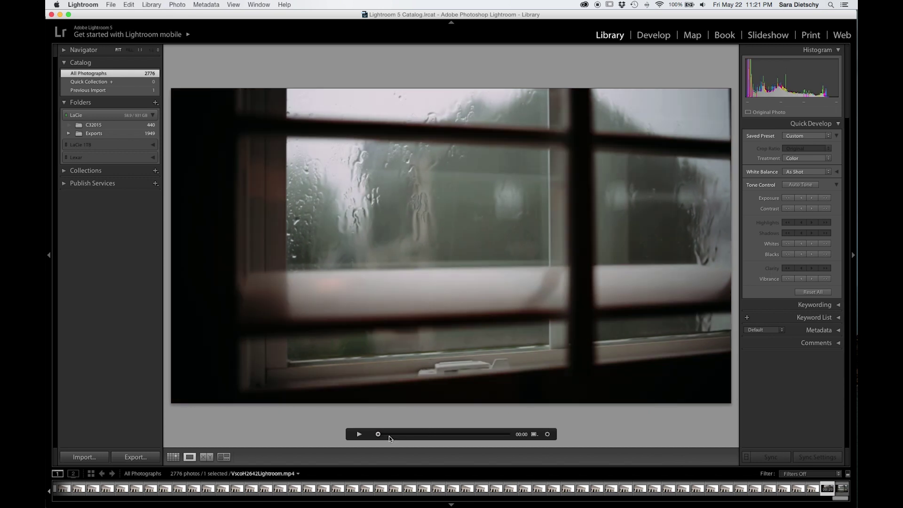
{"action": "left_click", "coordinate": [359, 434]}
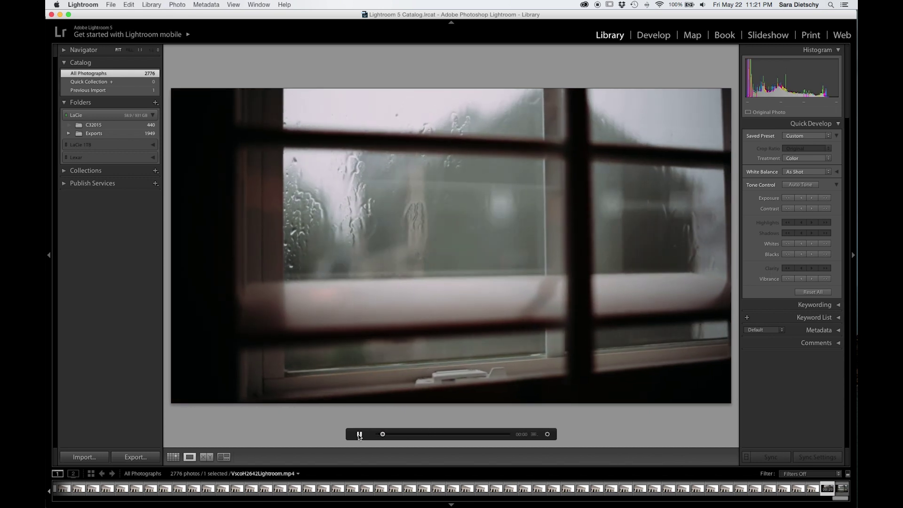